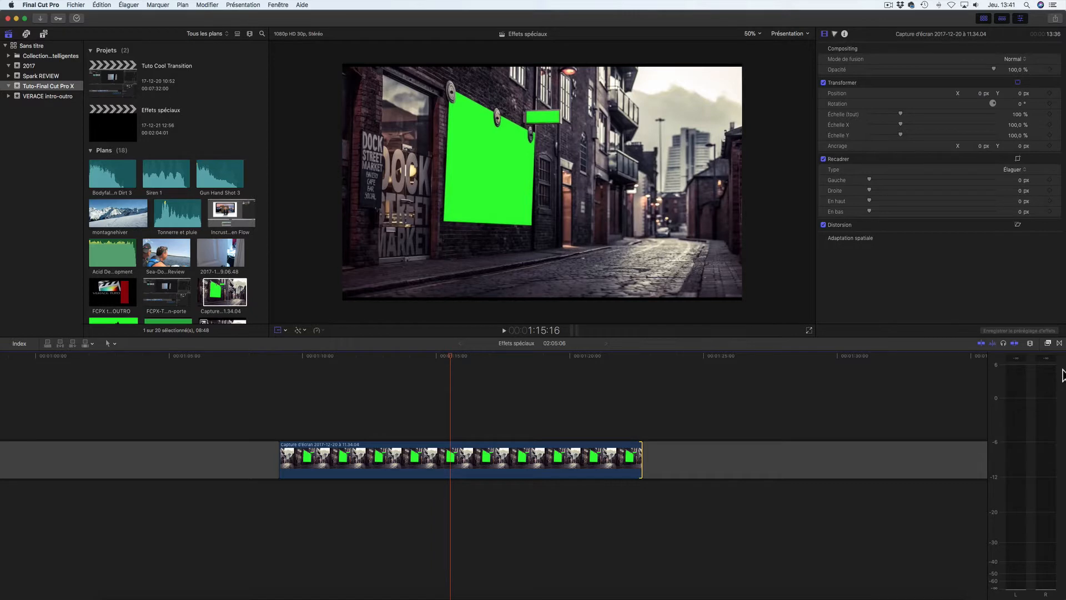
Search the effects for "incru" and apply the Incrustateur effect to the street screenshot clip
click(1054, 347)
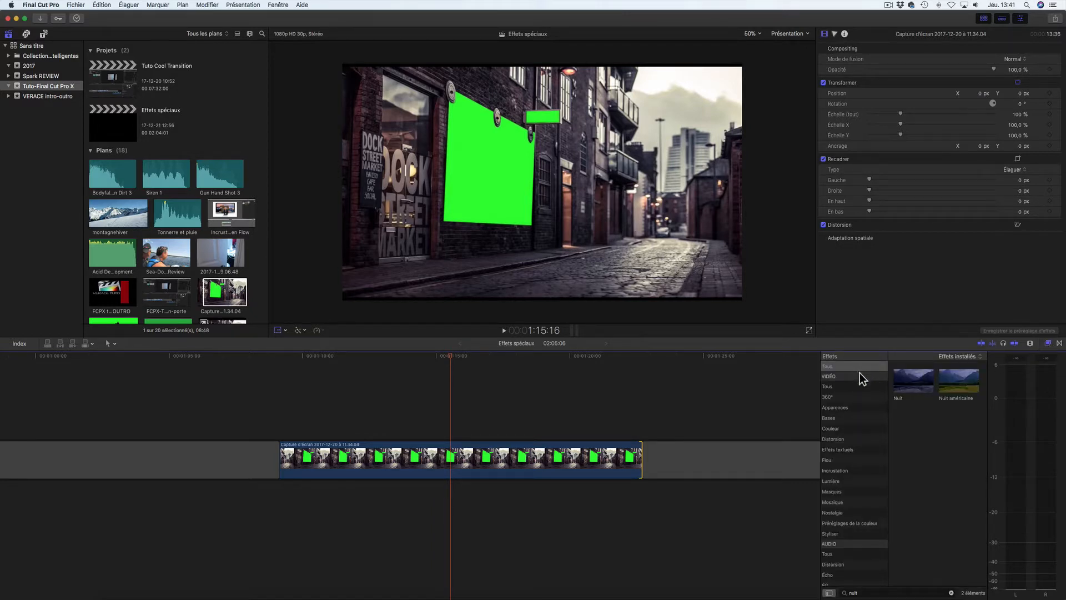
click(952, 593)
click(895, 593)
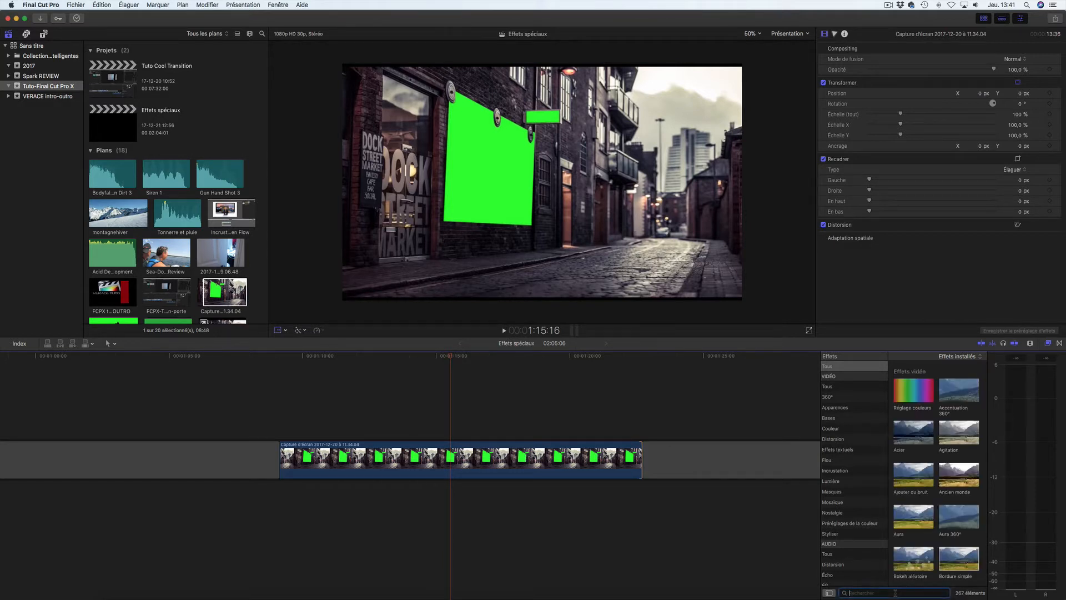
text(incr)
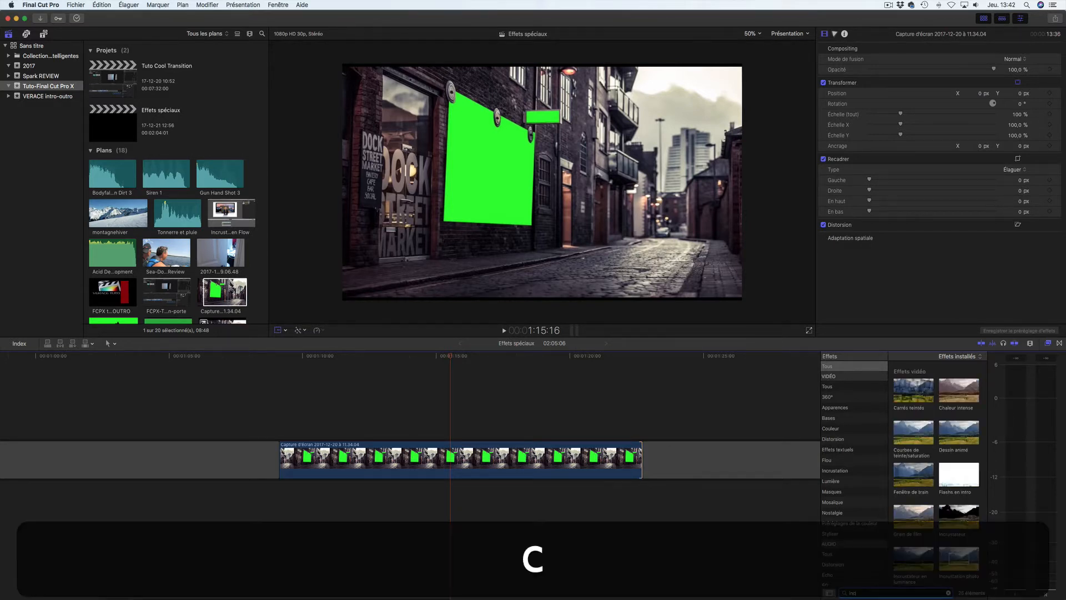
text(u)
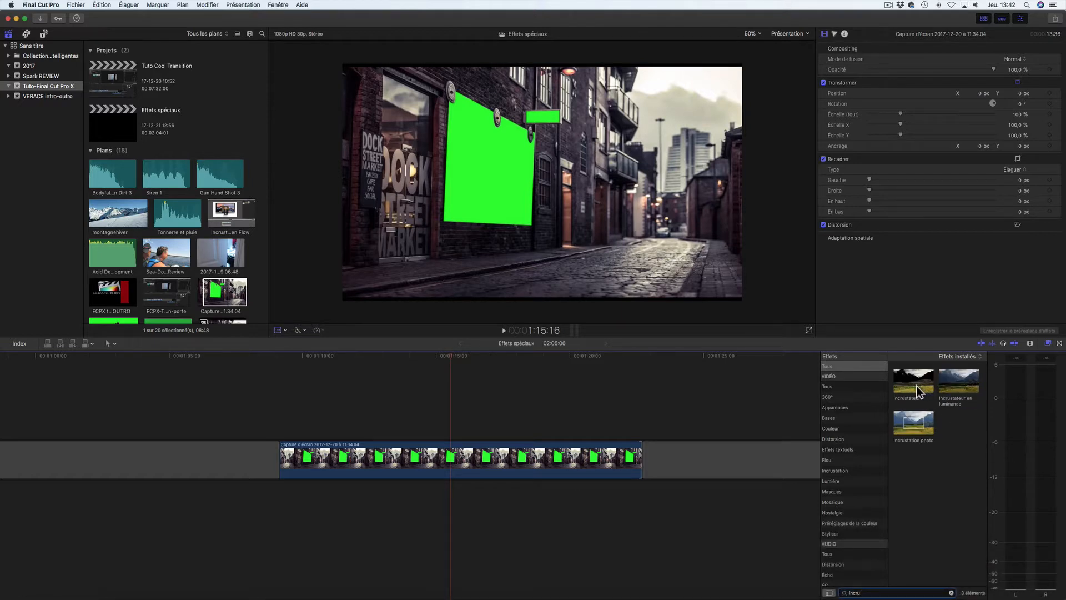
drag(912, 391, 481, 475)
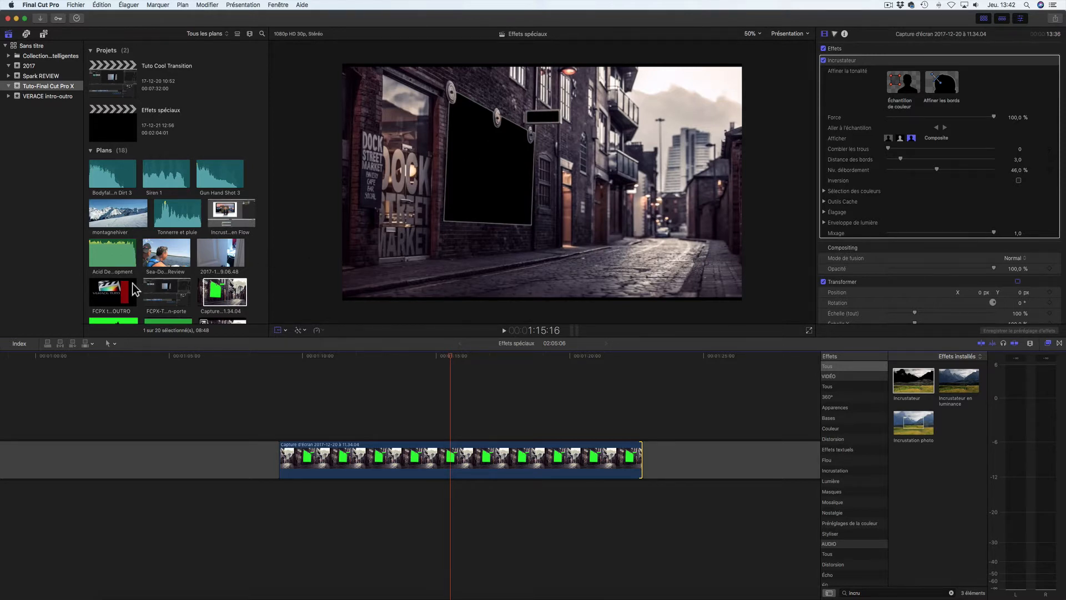
Connect the FCPX tuto INTRO-OUTRO clip beneath the street clip, aligned to its start, and extend the street clip to match its end
click(96, 286)
key(space)
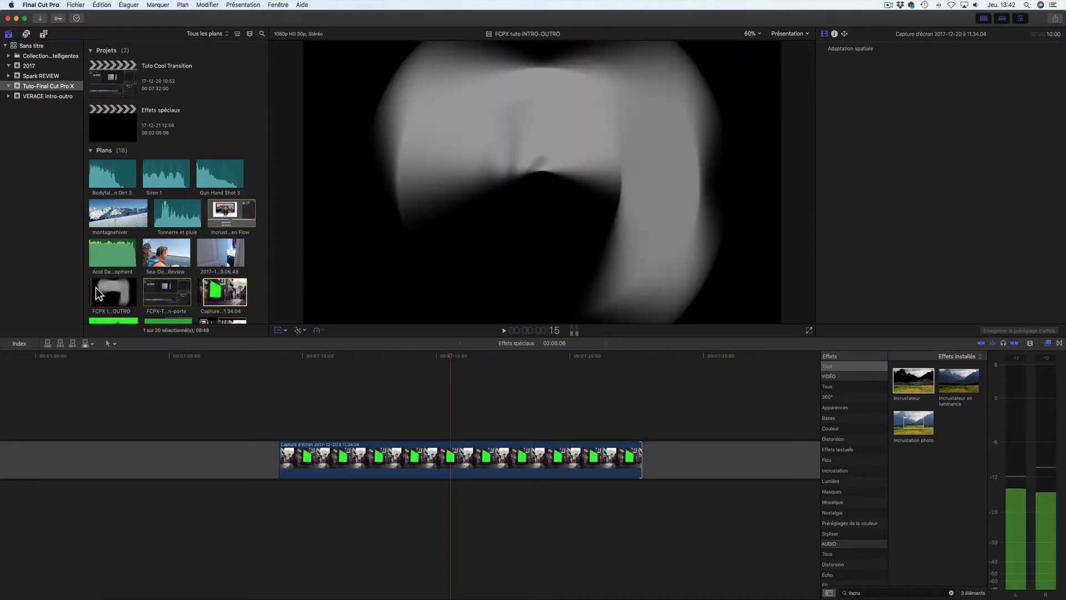
drag(132, 298, 284, 511)
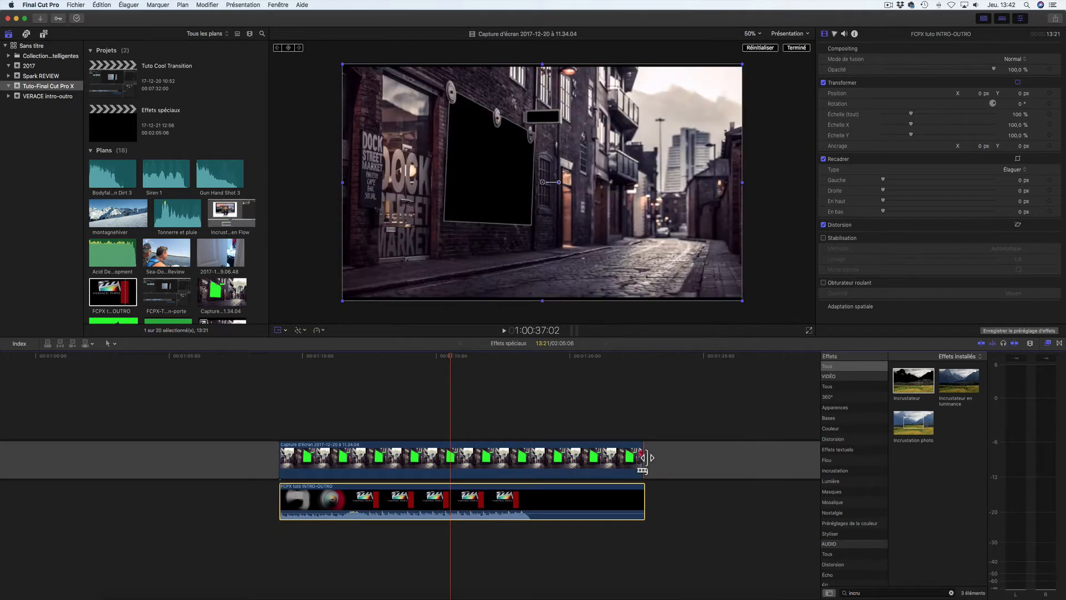
drag(643, 457, 644, 457)
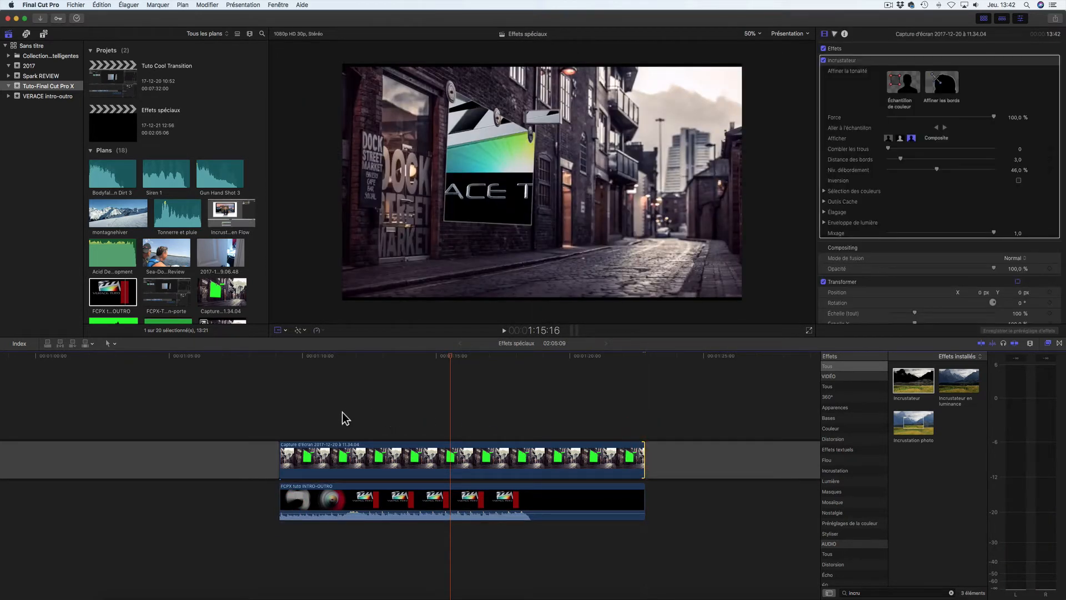
Distort the INTRO-OUTRO clip so its two lower corners sit on the lower corners of the keyed wall sign
click(345, 502)
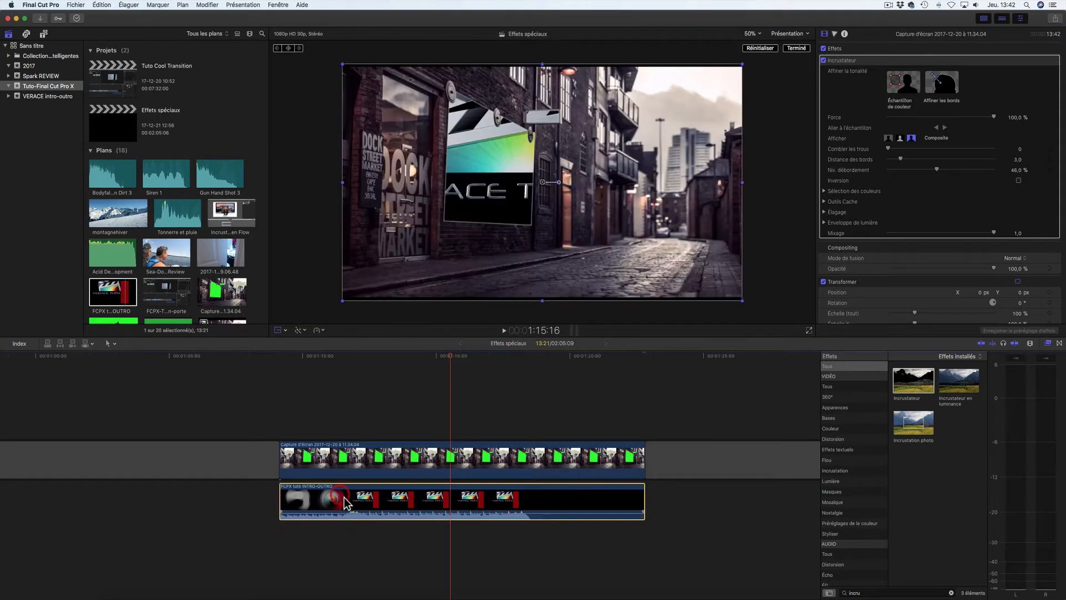
key(shift+t)
click(284, 329)
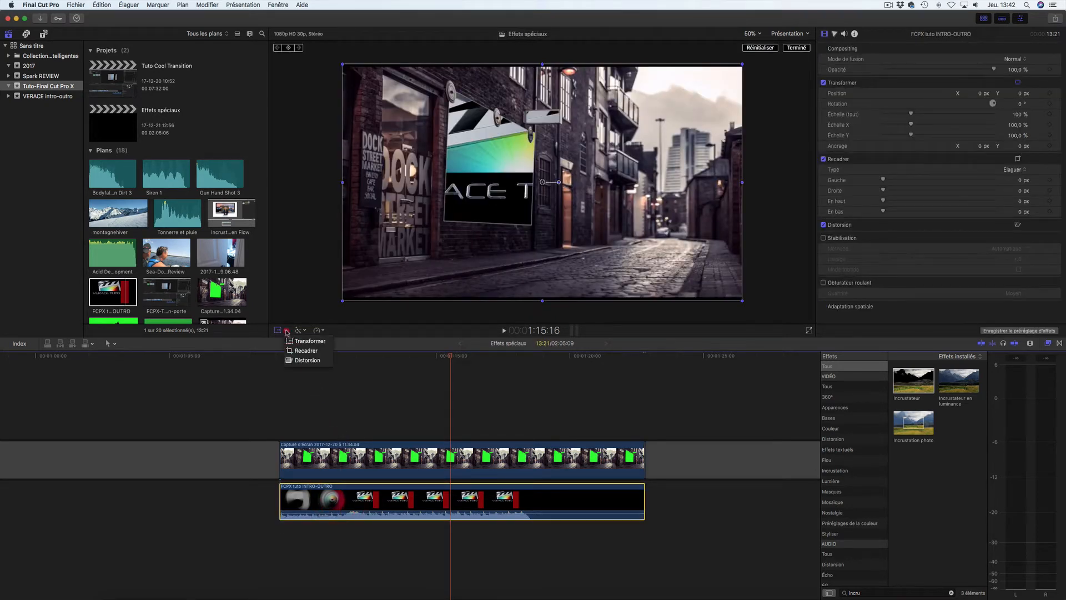
click(300, 361)
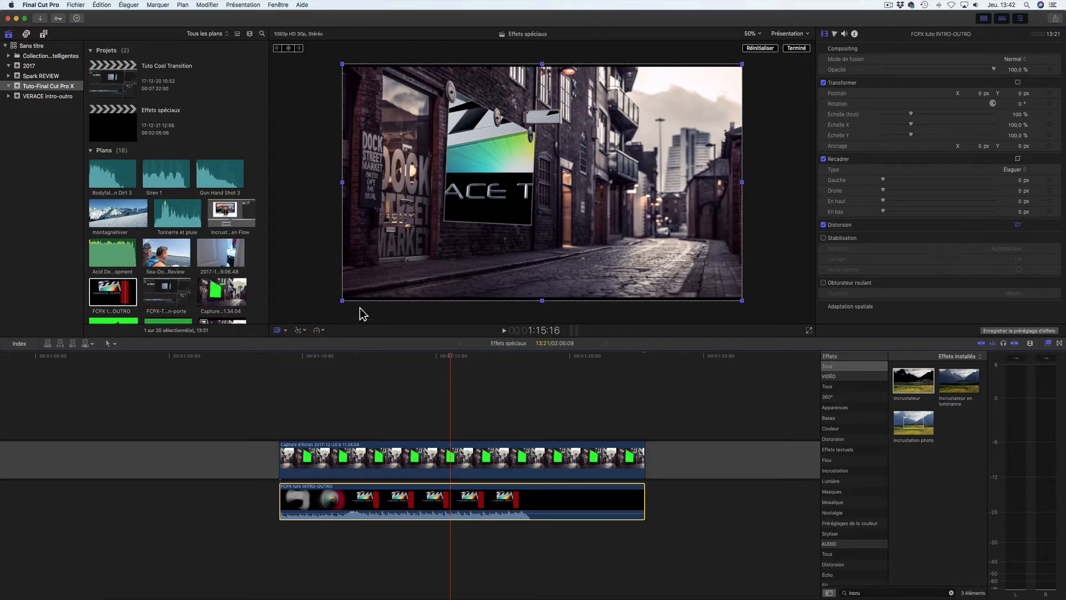
drag(347, 304, 445, 223)
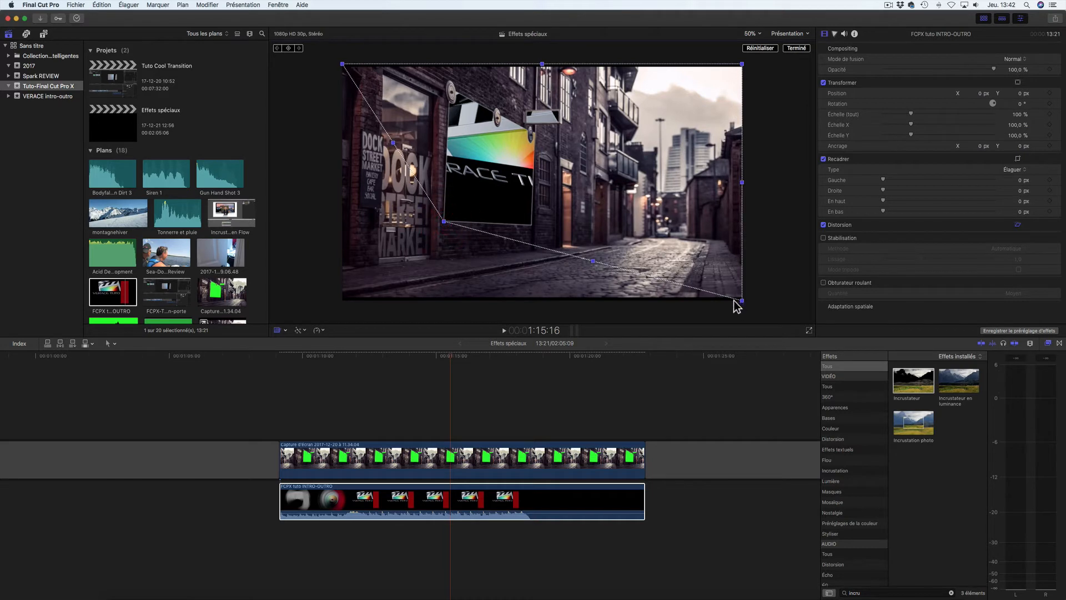
drag(745, 305, 536, 227)
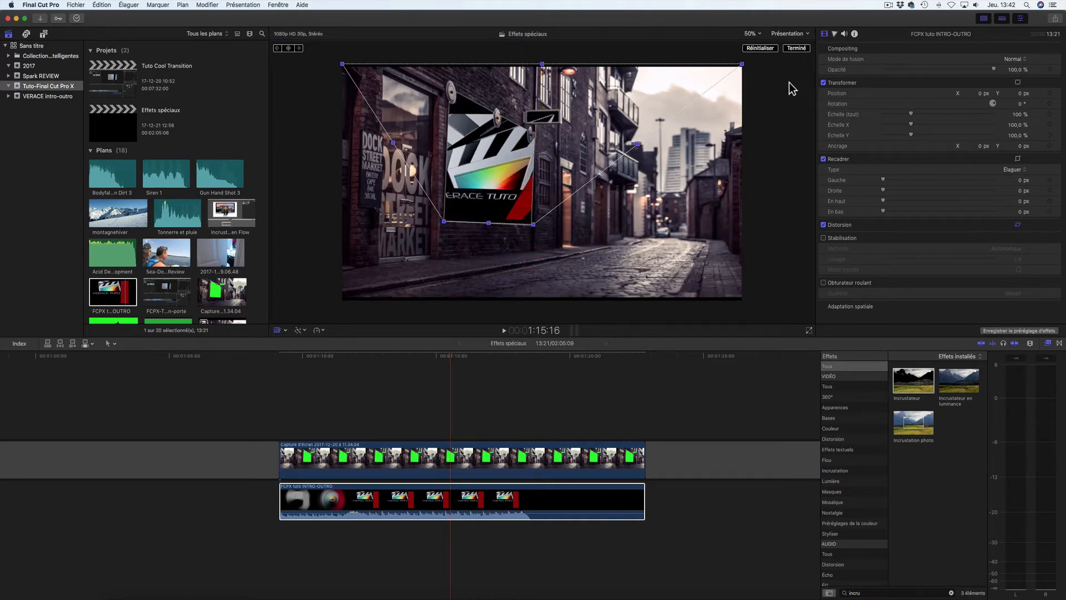
Fit the clip's upper corners around the wall sign, shift it to about Y -19.2 px, finish the distortion and play back the composite
drag(746, 65, 558, 128)
drag(345, 66, 436, 92)
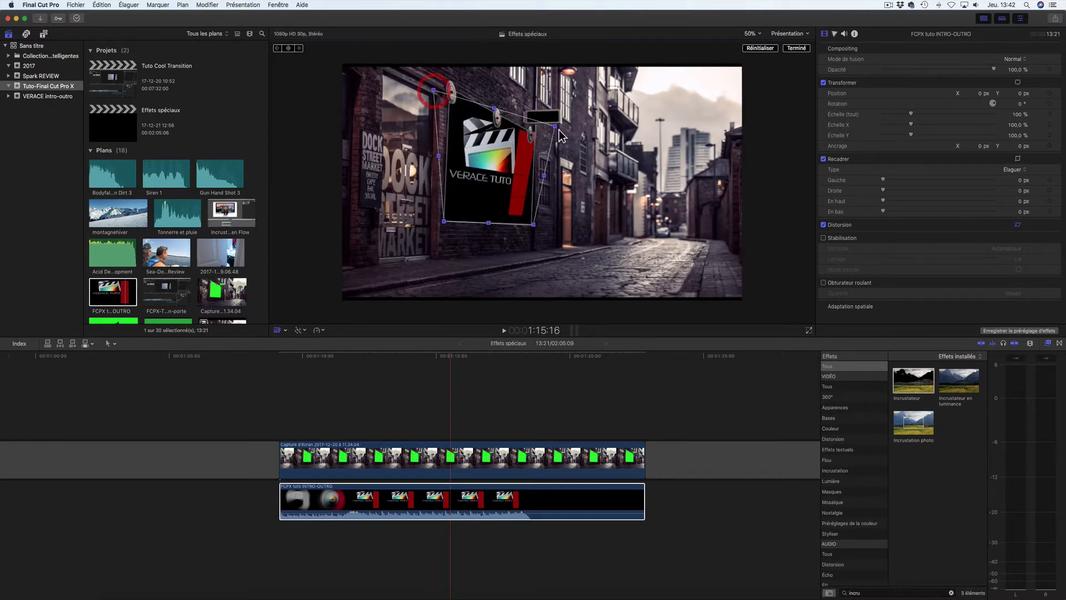
drag(558, 128, 541, 131)
drag(509, 191, 509, 198)
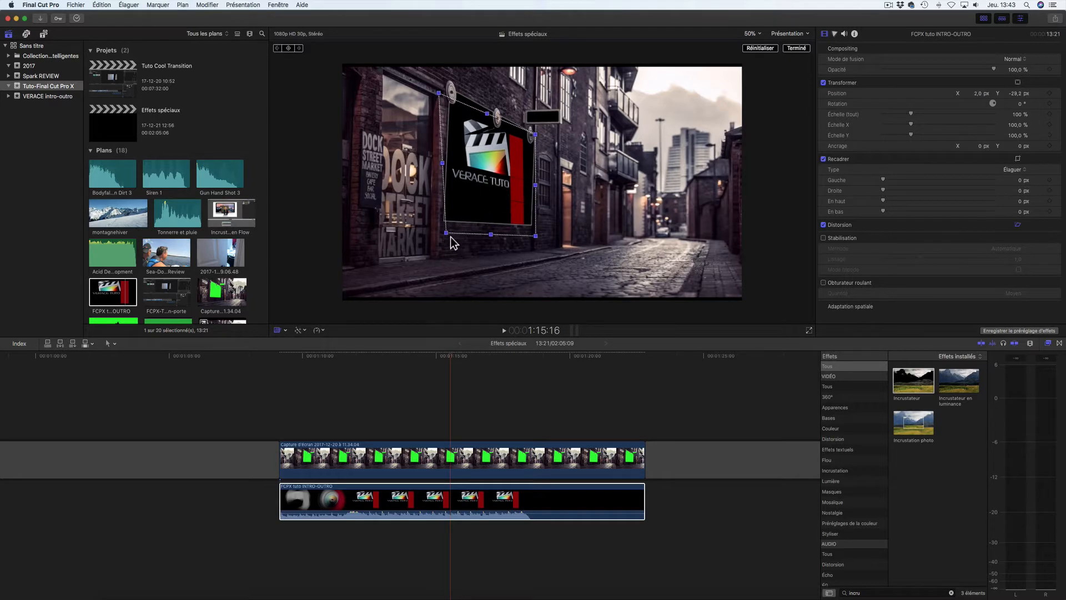
drag(451, 235, 448, 236)
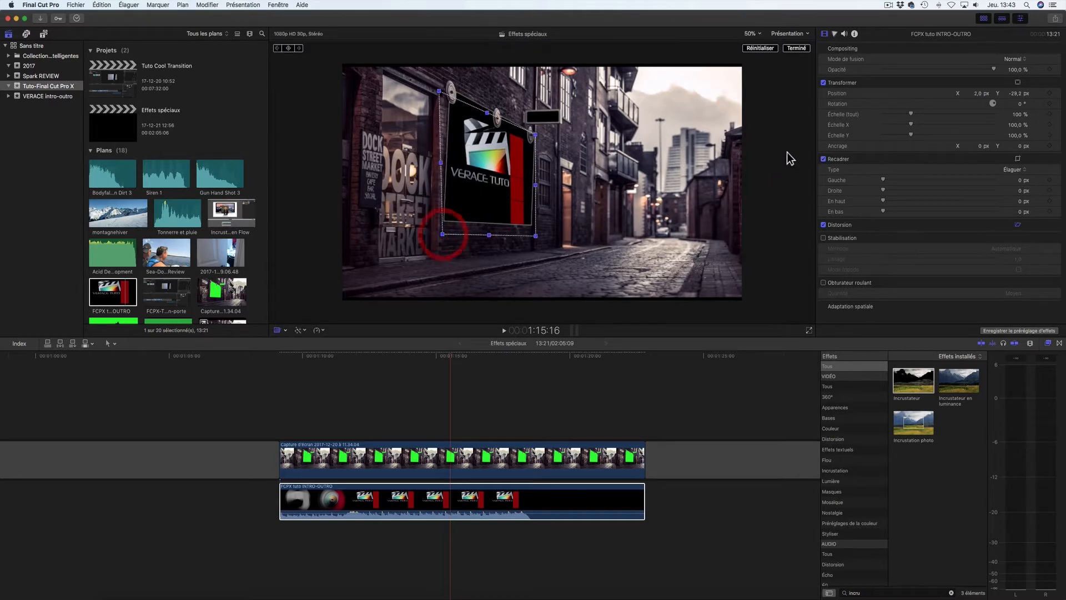
click(797, 49)
click(506, 333)
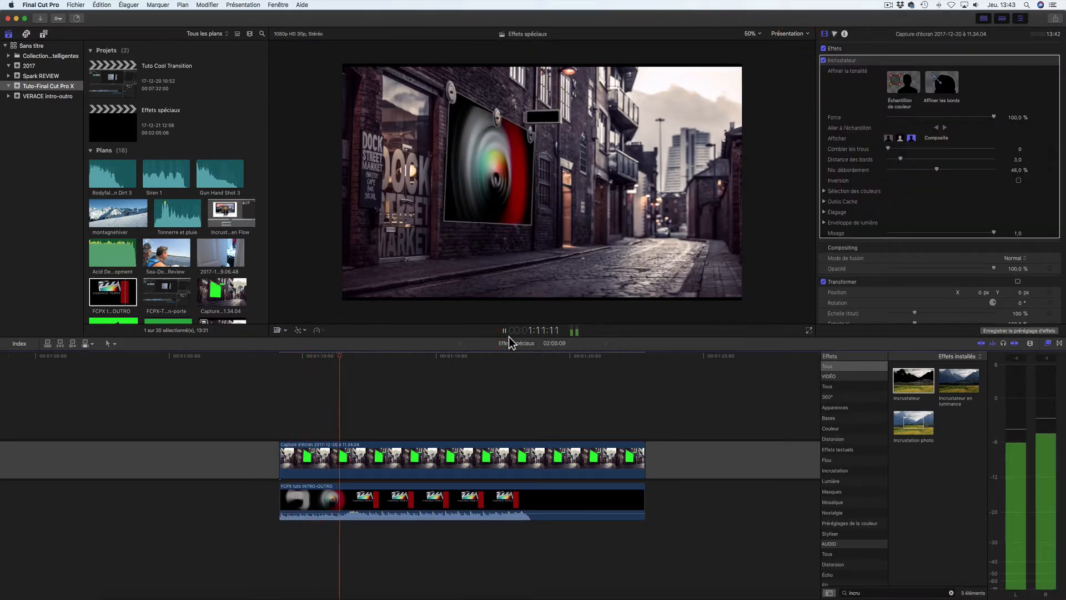
click(509, 336)
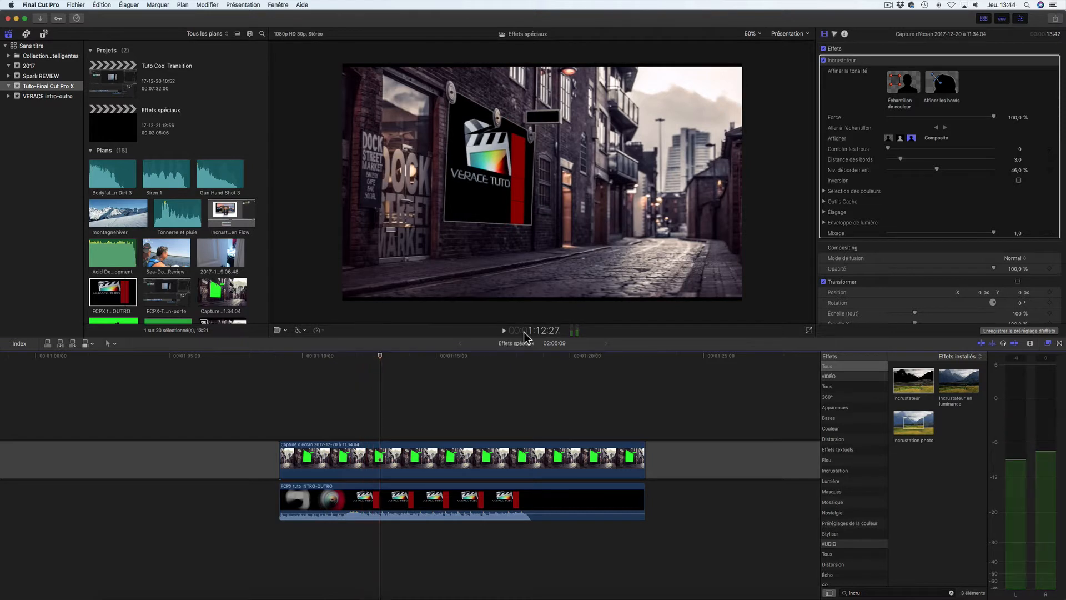
Combine the street and INTRO-OUTRO clips into a compound clip named "Effets spéciaux Plan 3" in the Tuto-Final Cut Pro X event
drag(352, 425, 366, 516)
right_click(363, 509)
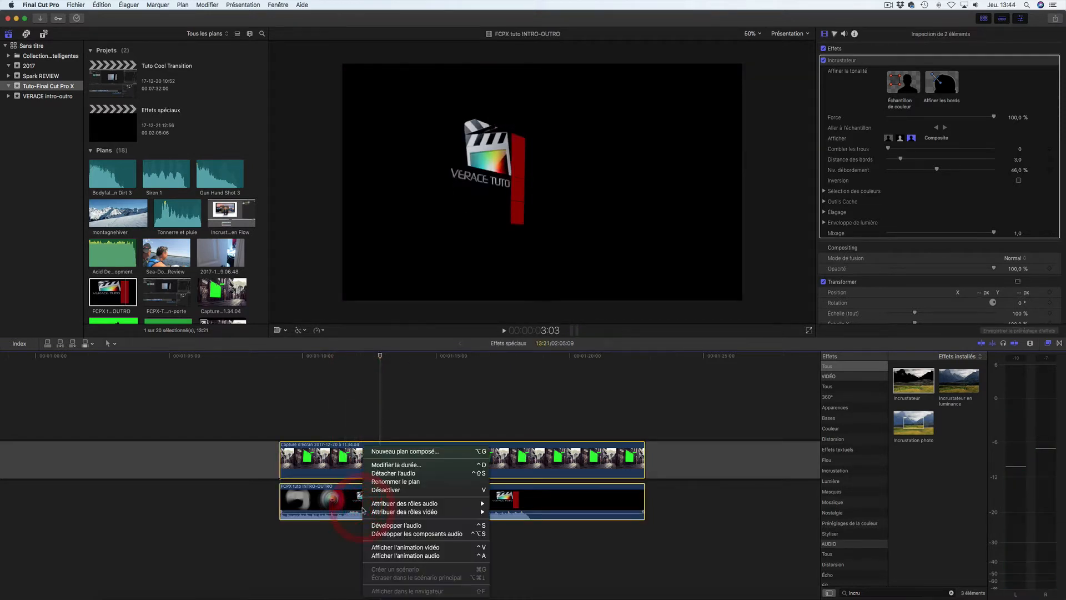
click(412, 451)
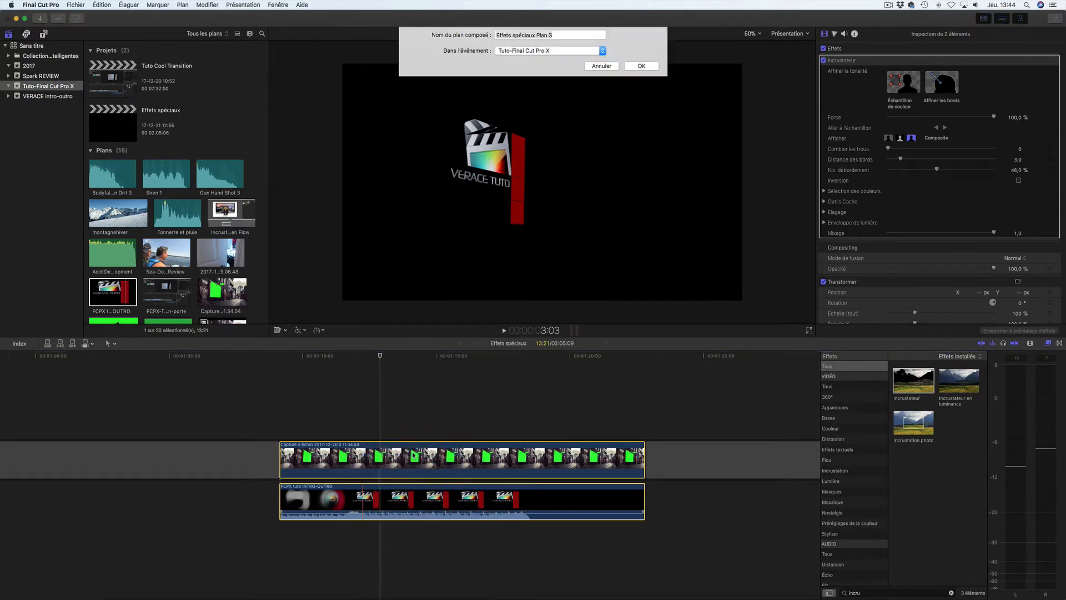
click(636, 66)
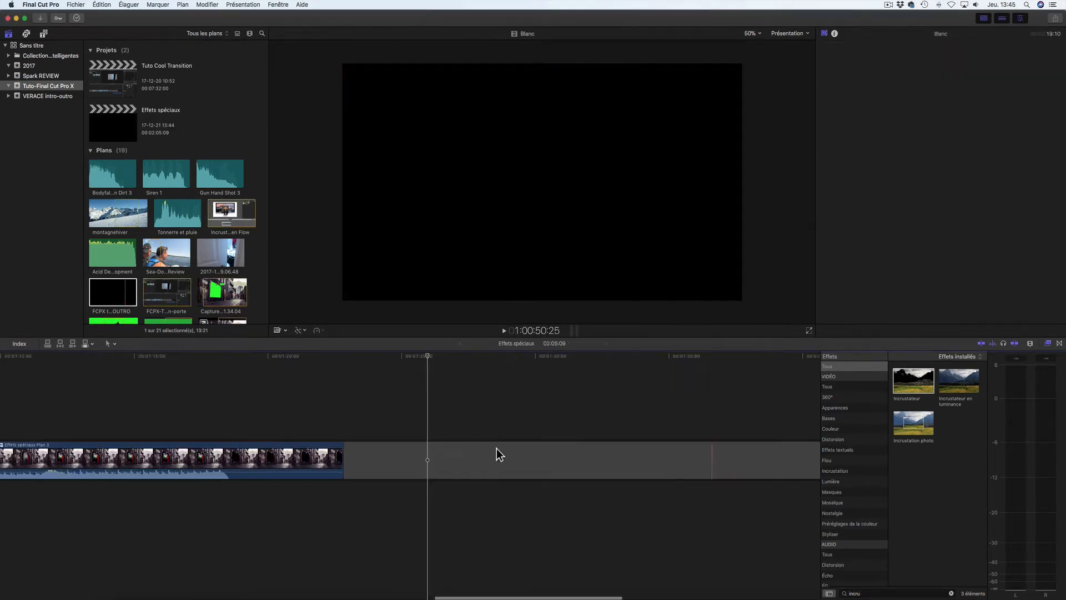
Connect the "Video en fond vert" clip beneath the empty gap after the compound clip in the timeline
scroll(496, 450, right, 1)
scroll(225, 309, down, 2)
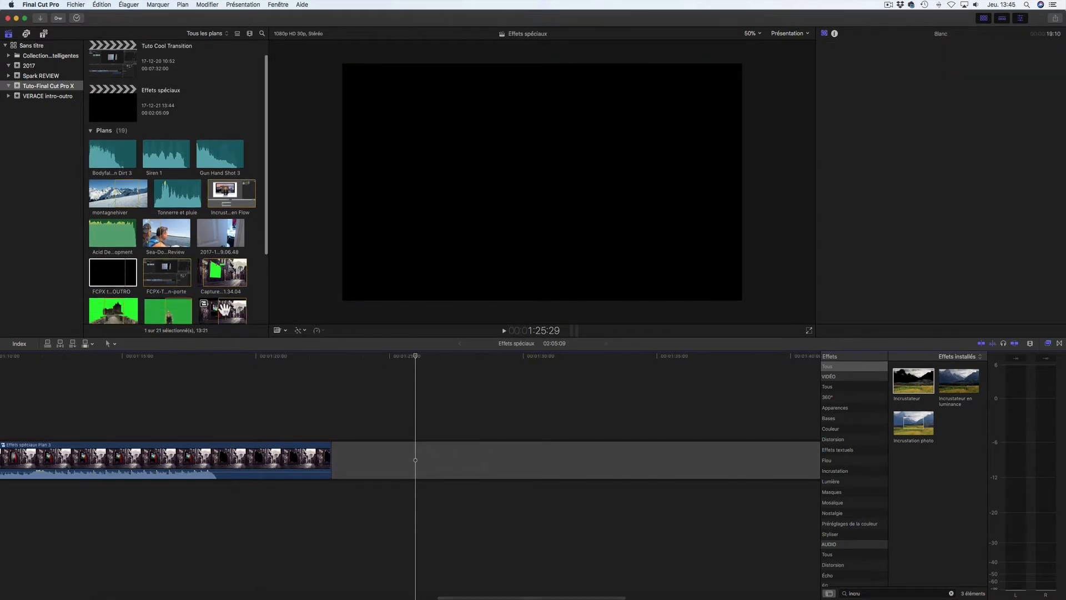
scroll(224, 308, down, 1)
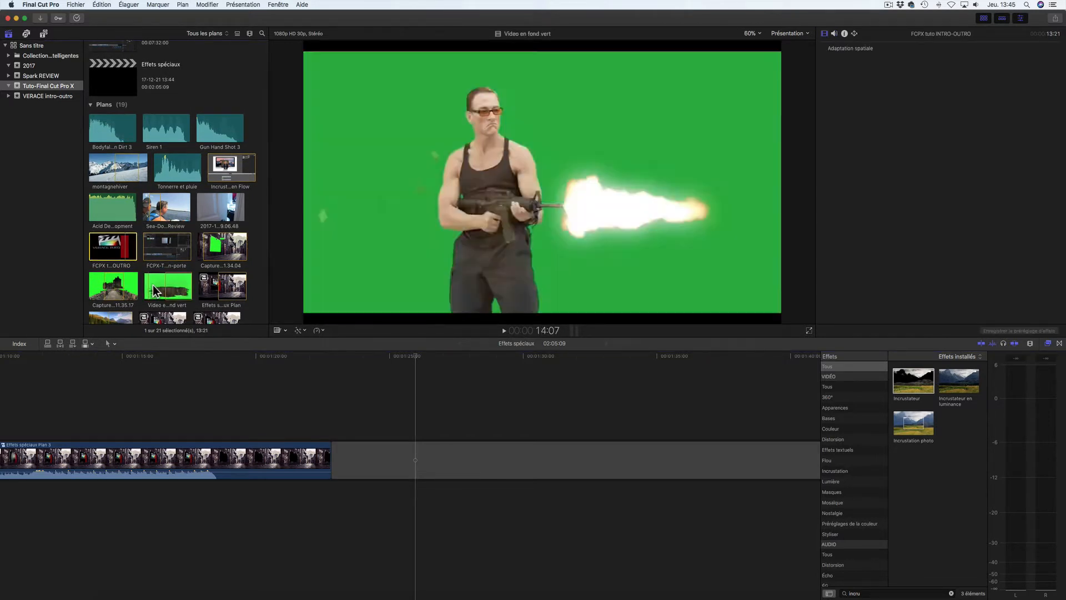
click(149, 285)
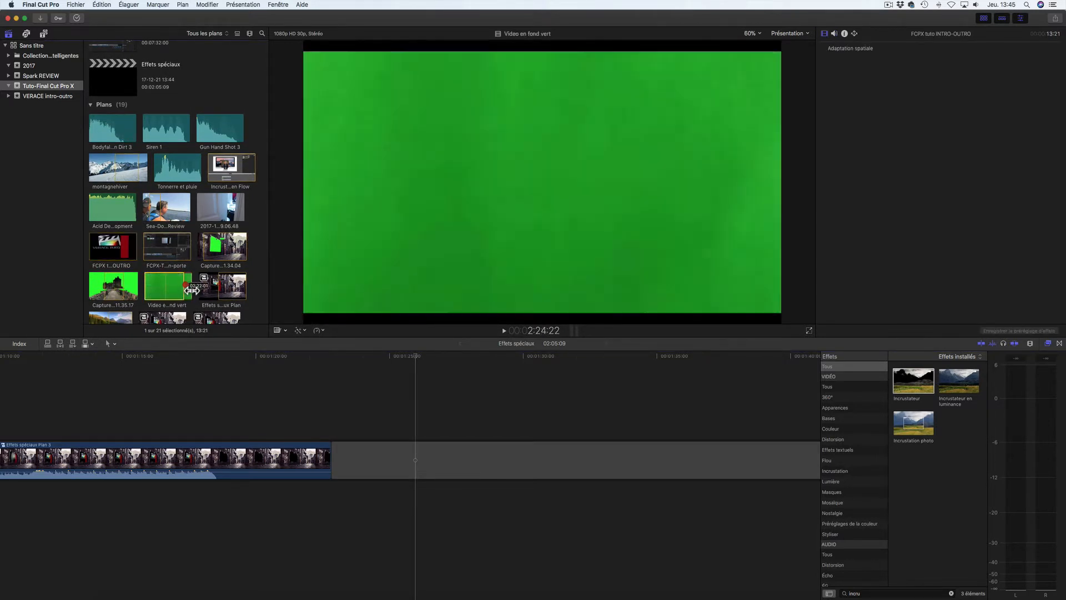
drag(180, 288, 704, 531)
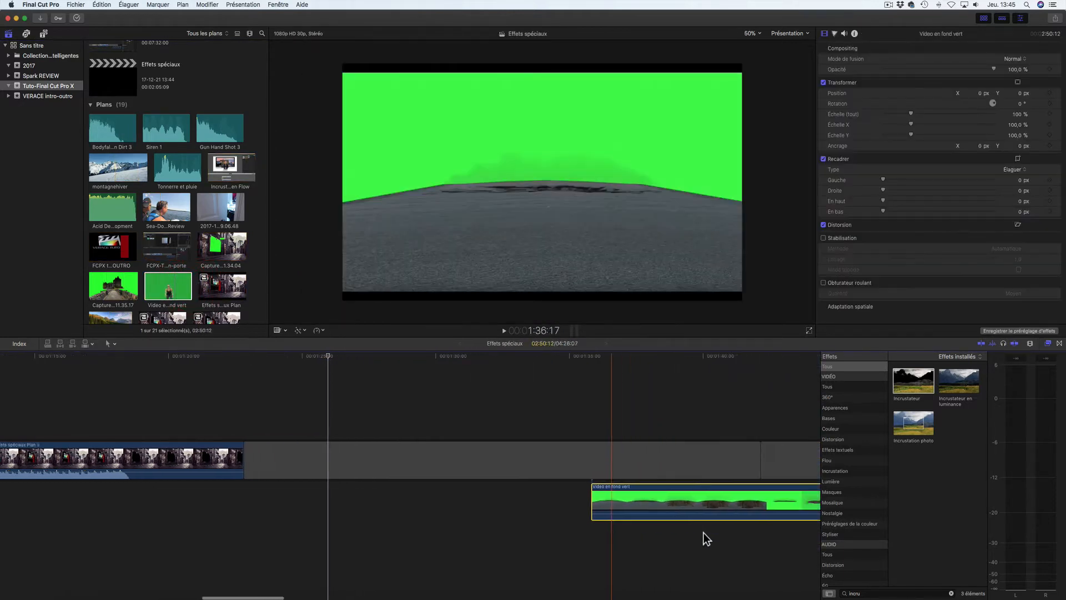
Cut the green-screen clip just before the crouching man's dive and again at 2:52:15, isolating a 4:12 segment
scroll(704, 538, right, 10)
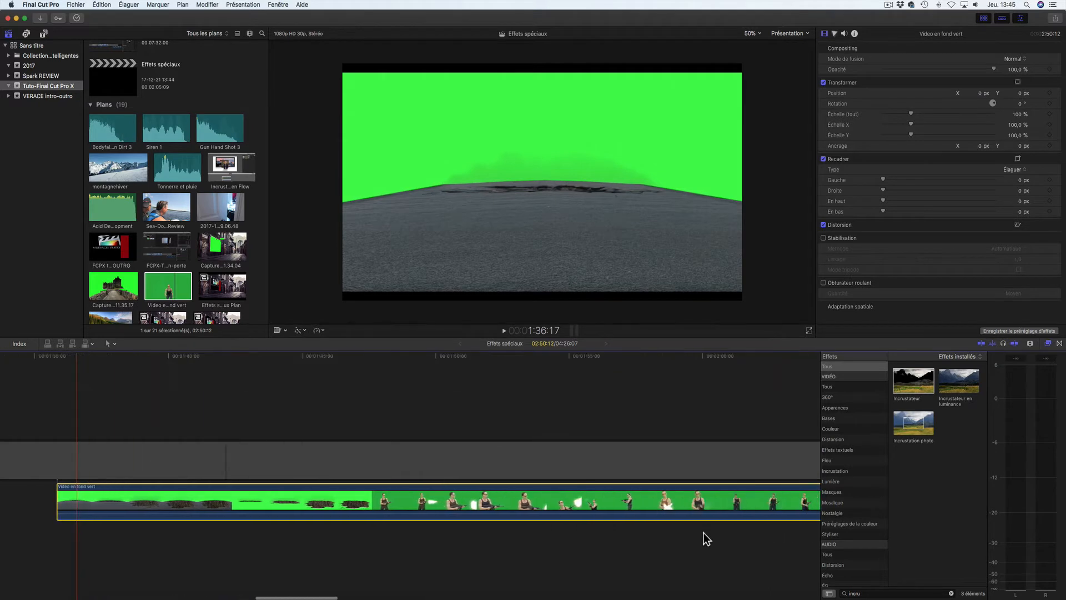
scroll(704, 532, right, 8)
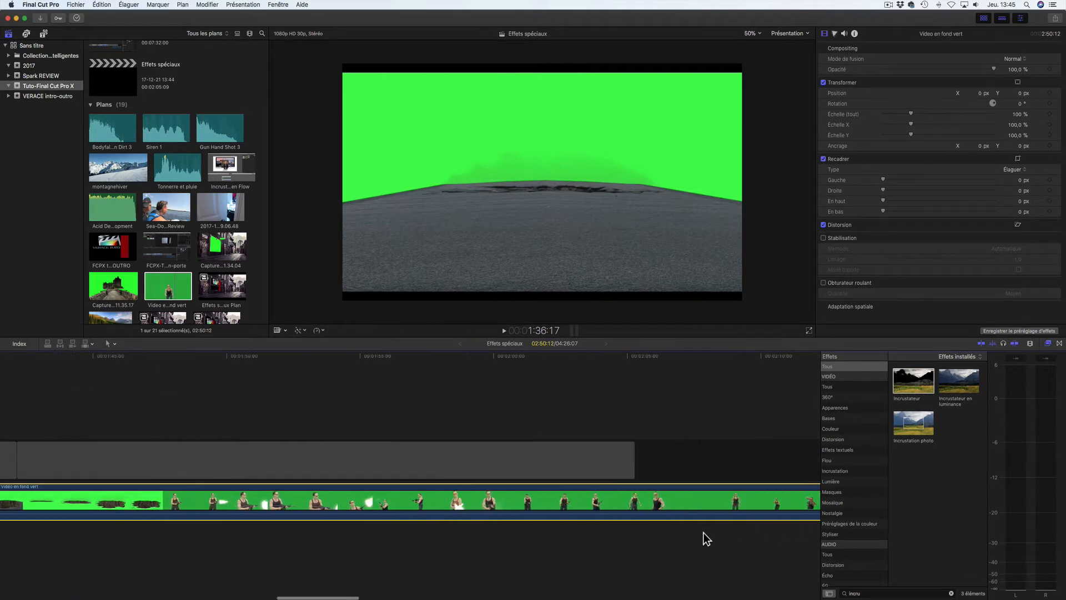
scroll(704, 532, right, 20)
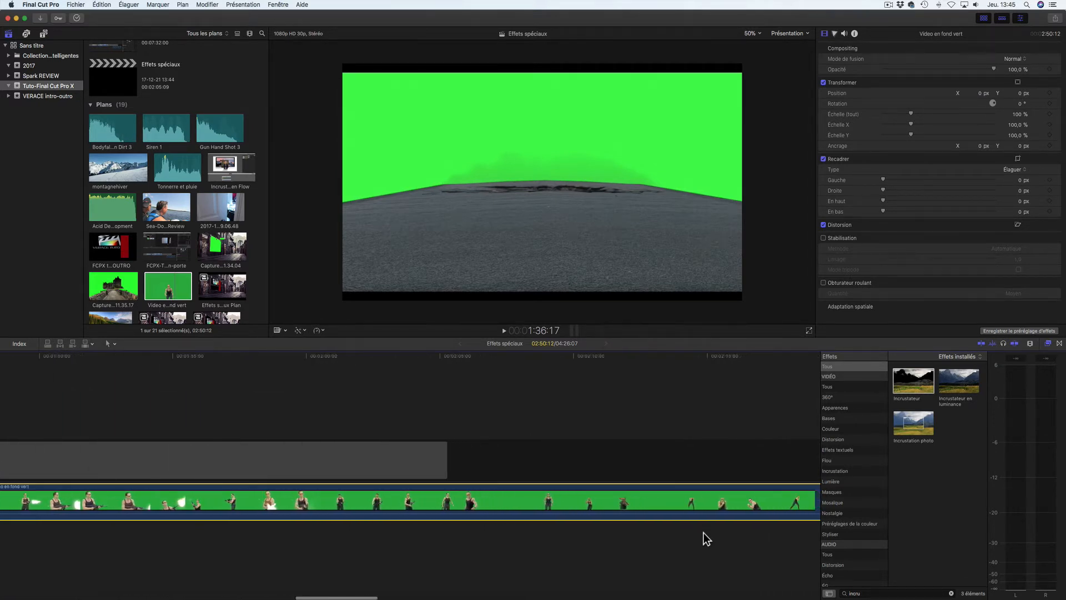
click(538, 488)
key(super+b)
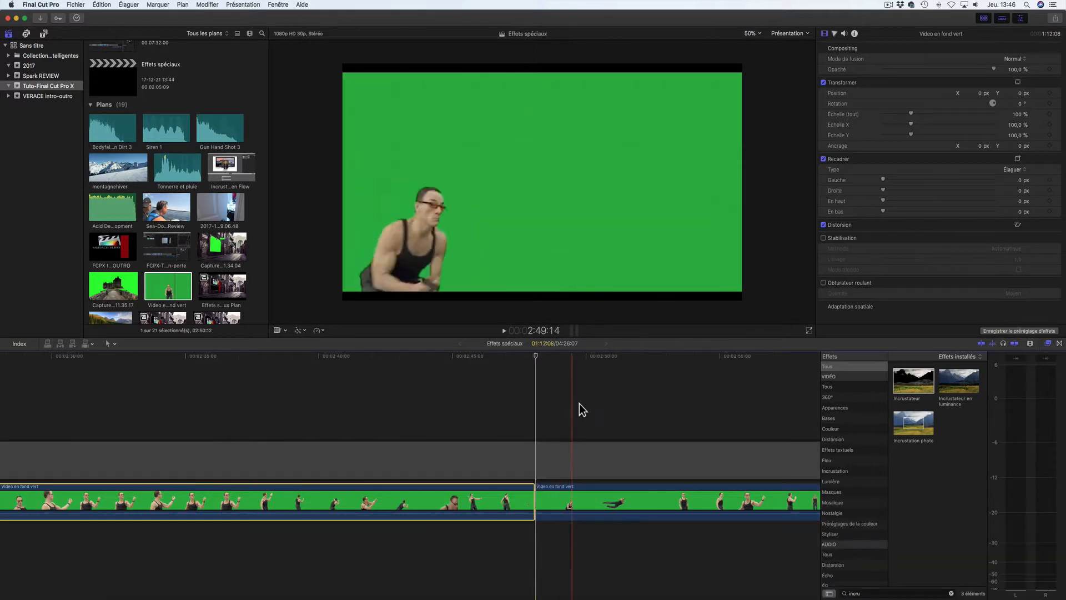
click(657, 409)
click(655, 494)
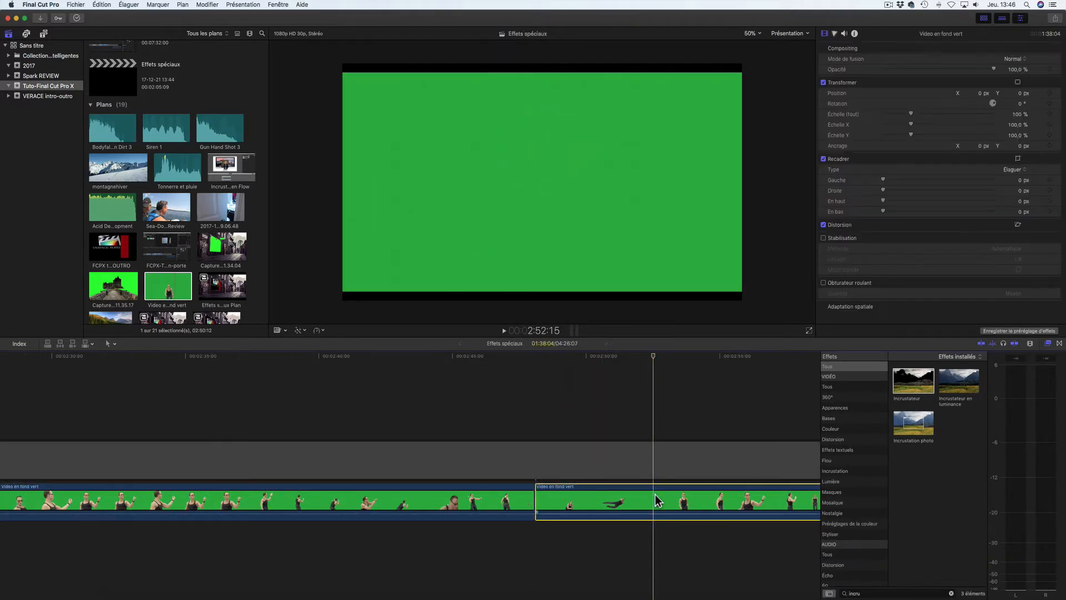
key(super+b)
Move the isolated dive segment above the "Effets spéciaux Plan 3" compound clip, starting about 3 seconds into it
drag(633, 500, 62, 405)
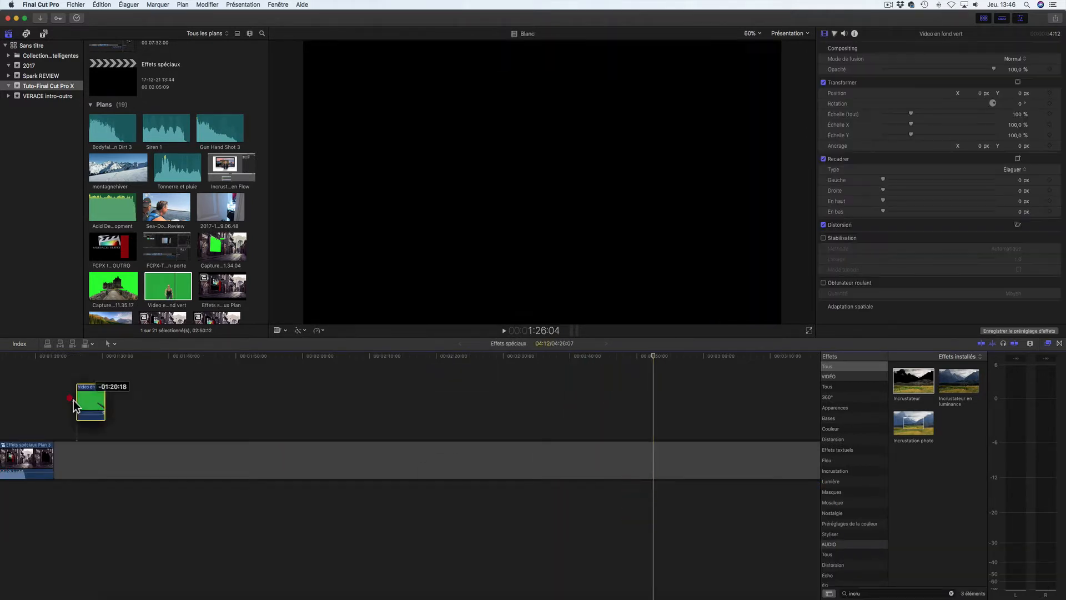
key(super+plus)
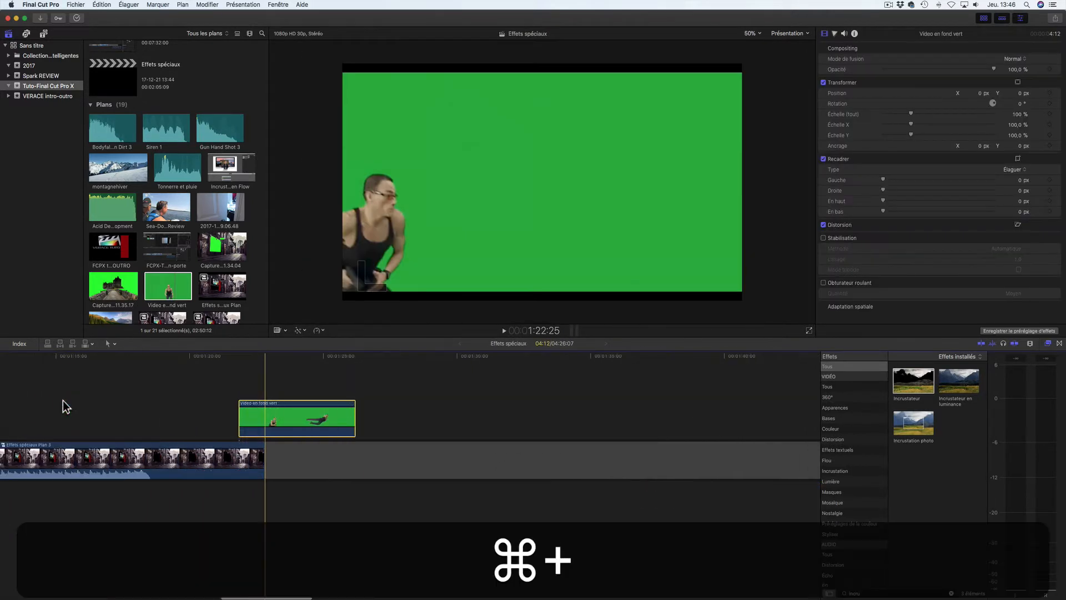
drag(281, 410, 138, 407)
scroll(250, 408, left, 5)
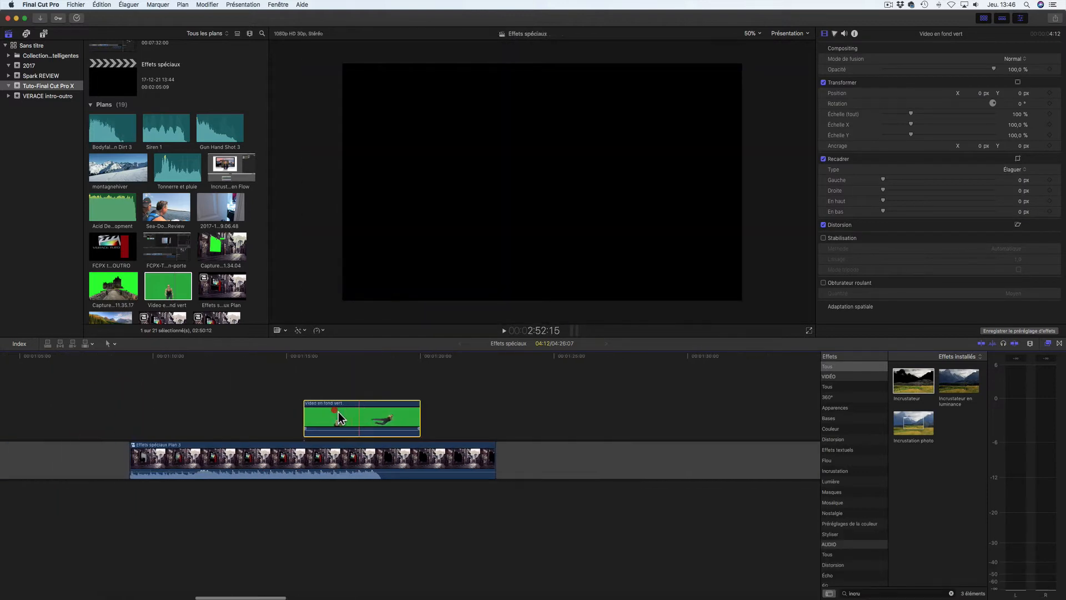
drag(363, 408, 308, 410)
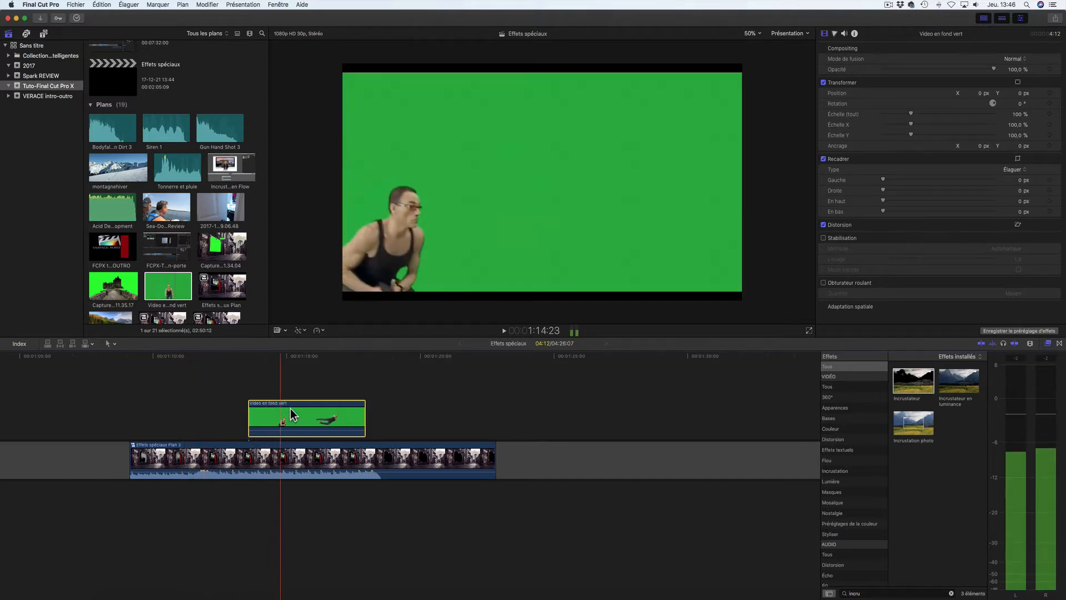
drag(304, 422, 269, 422)
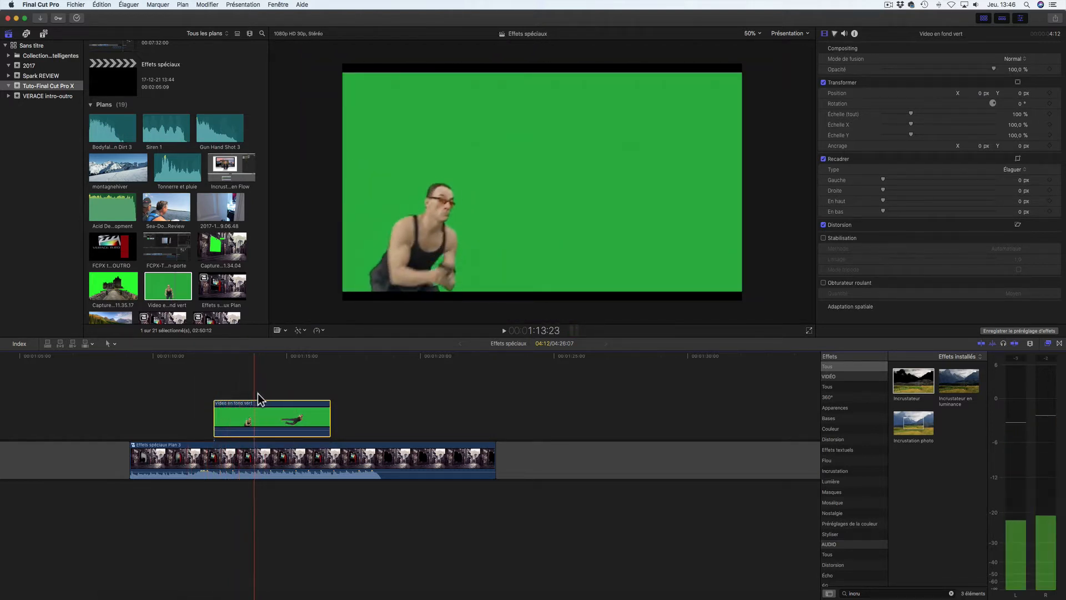
Crop the green-screen clip to remove its black bars, trimming 38.1 from its upper edge and 34 from its lower edge
key(shift+c)
drag(546, 312, 546, 301)
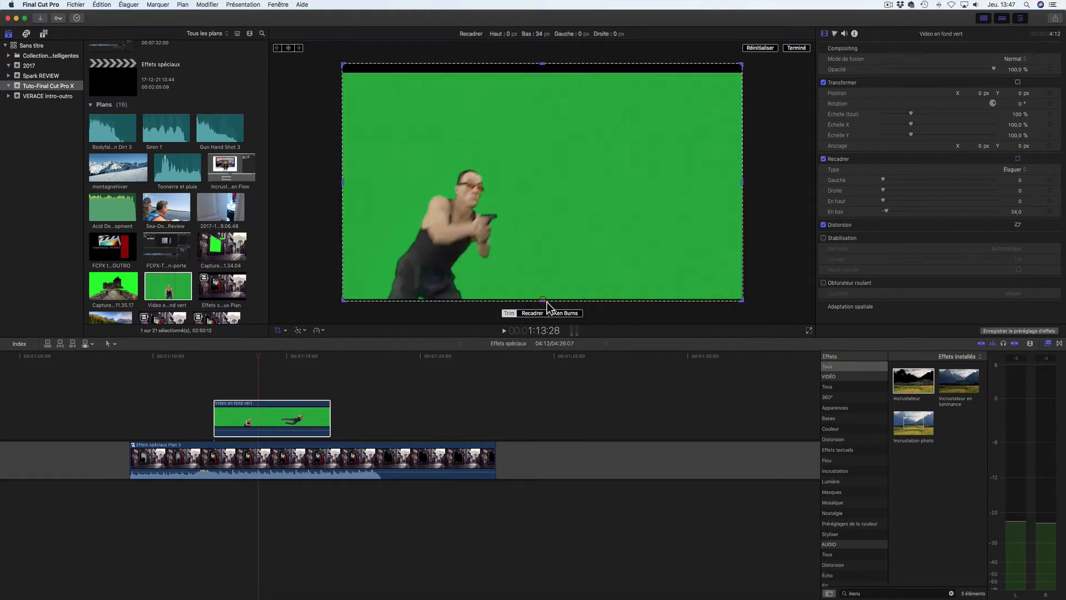
drag(545, 67, 545, 76)
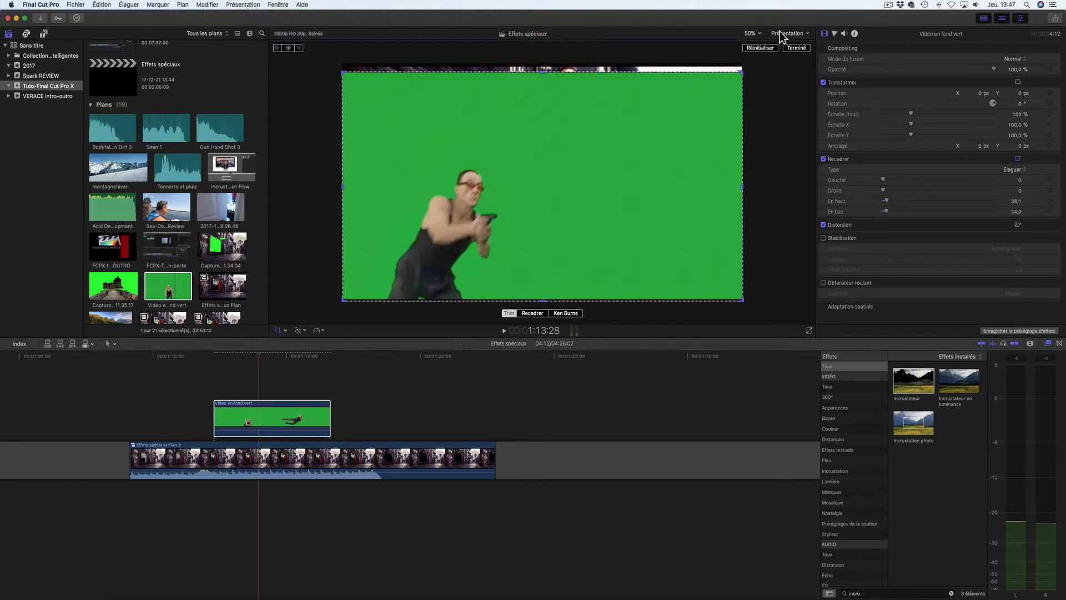
click(802, 48)
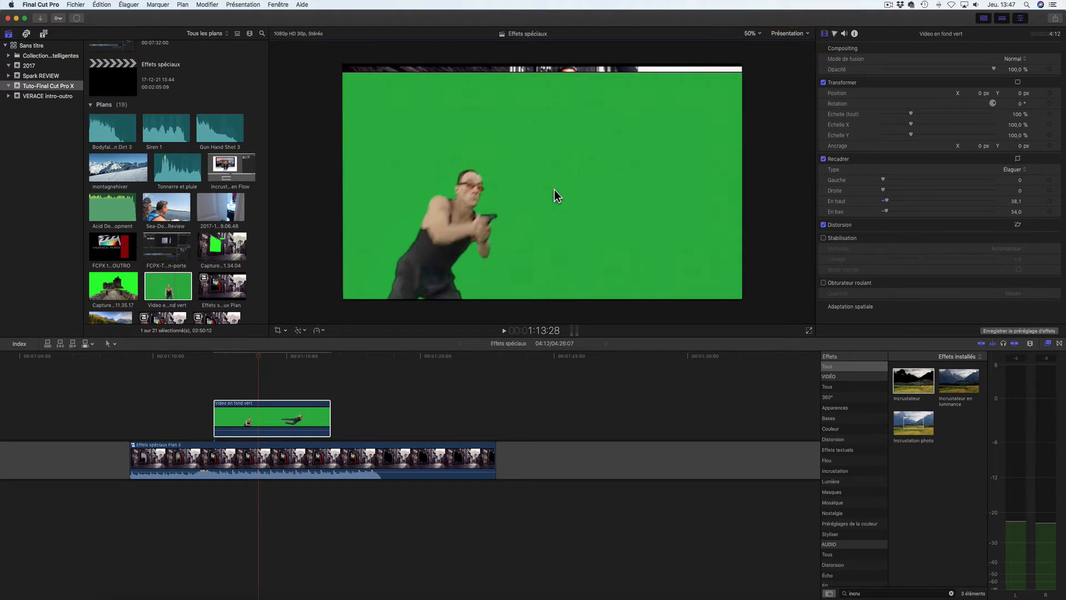
Stretch the green-screen clip vertically to 106.18 % so it fills the frame, and trim its upper edge to 60.7
click(286, 331)
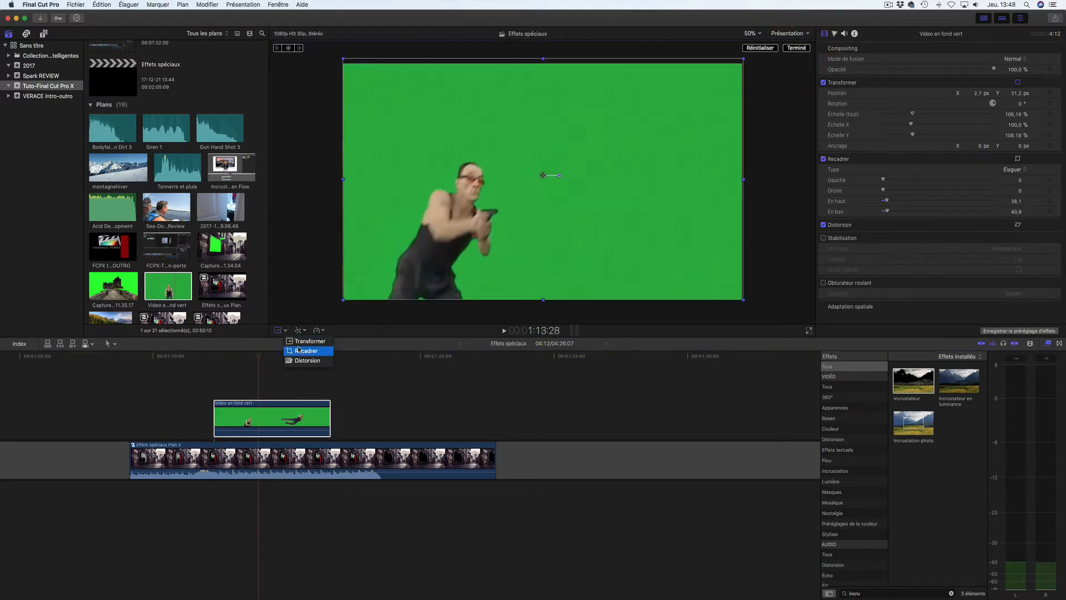
click(300, 351)
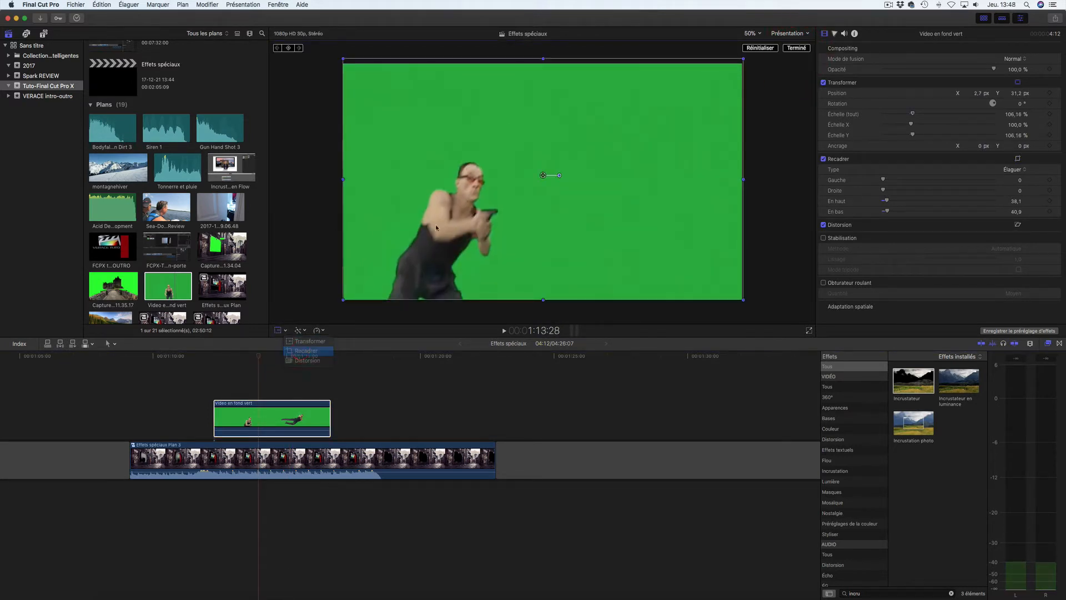
drag(548, 61, 550, 68)
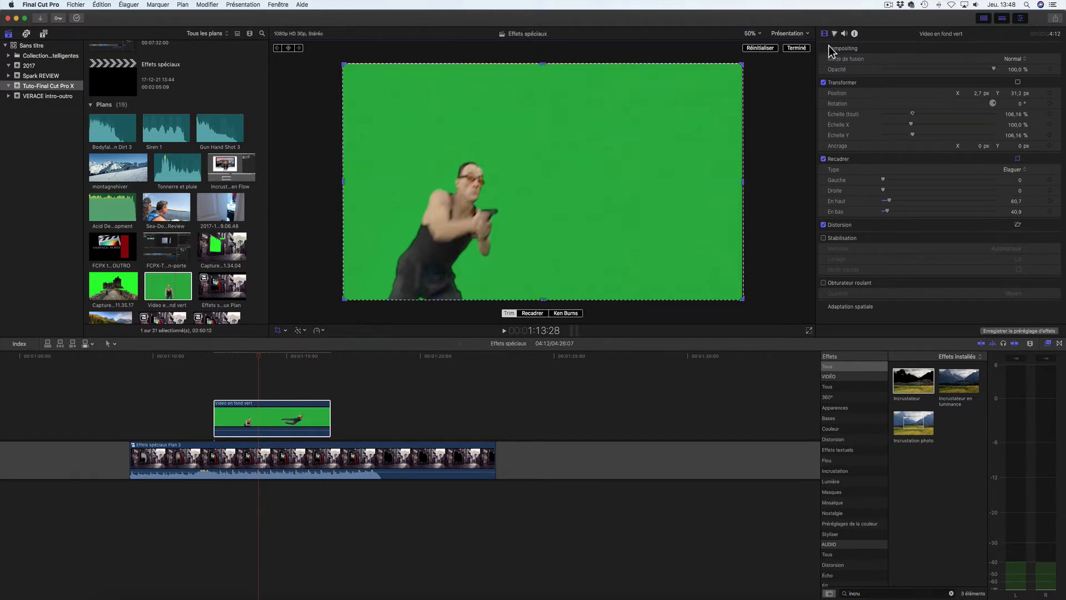
click(805, 48)
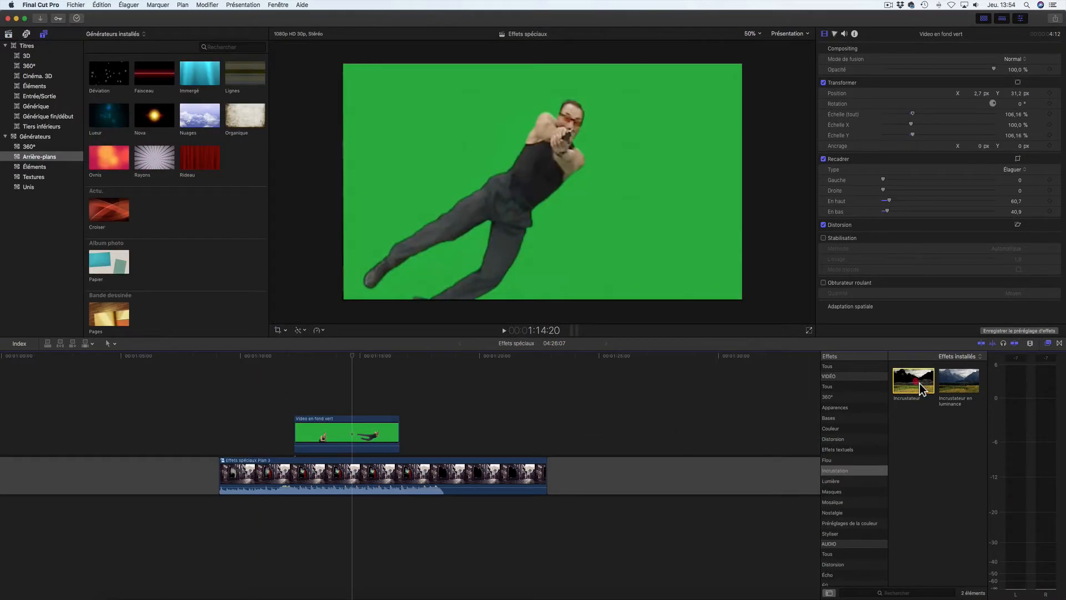
Apply the Incrustateur effect to the green-screen clip and adjust the luminance range in its colour selection
drag(921, 389, 359, 438)
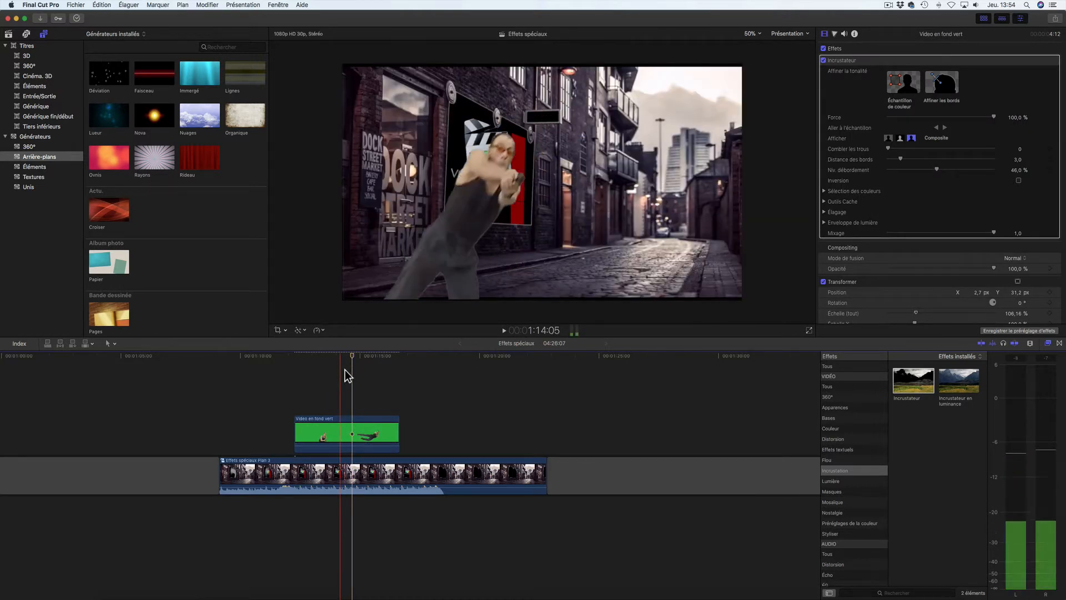
click(348, 433)
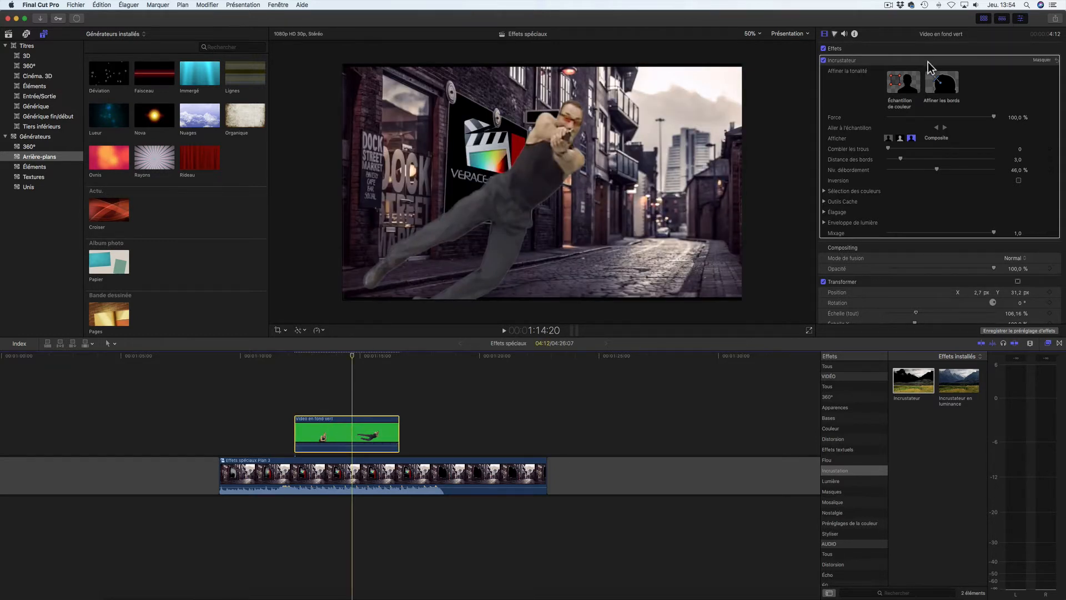
click(826, 191)
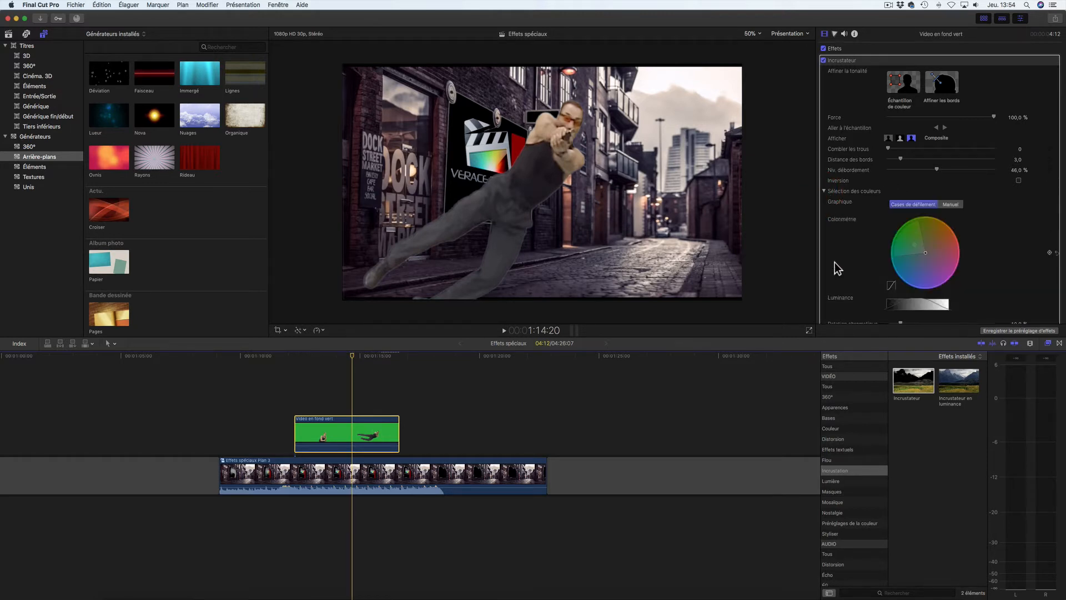
drag(920, 302, 917, 303)
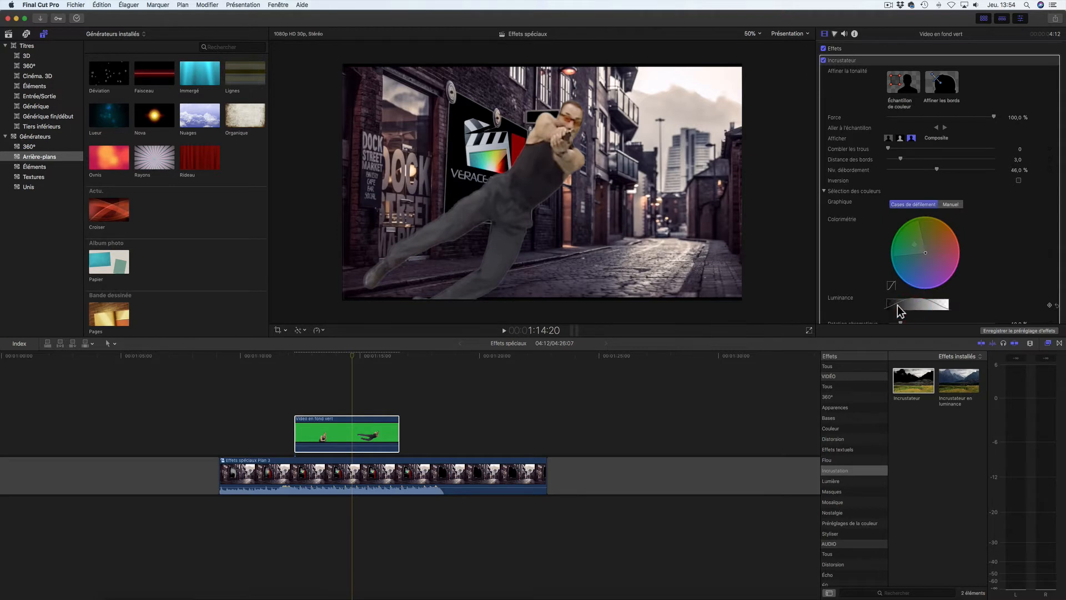
drag(897, 305, 945, 312)
scroll(917, 238, down, 5)
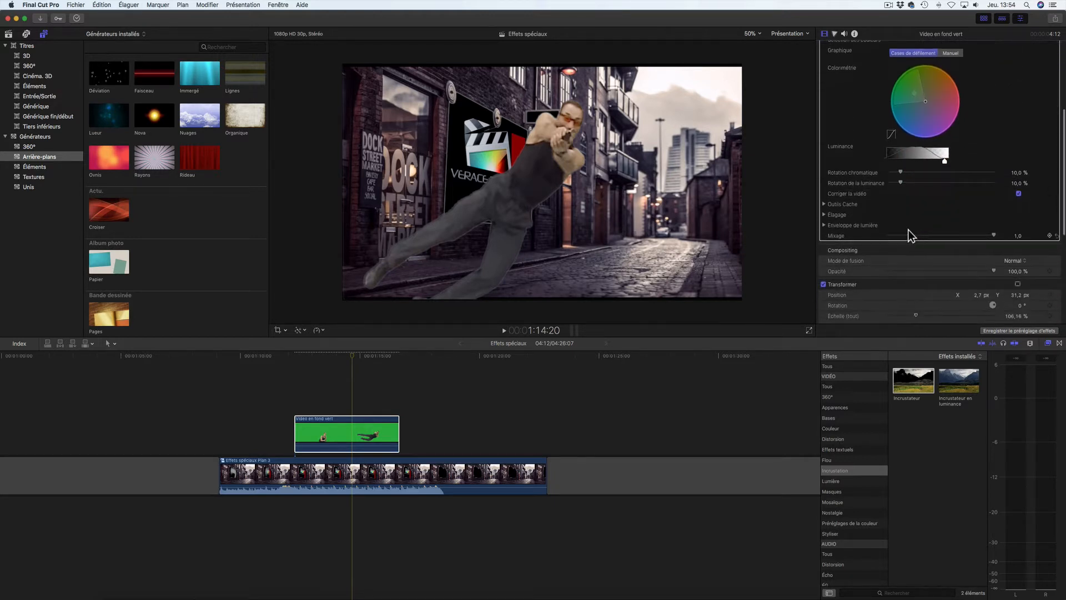
Raise the black point and midpoint of the keyer's matte levels in Outils Cache
click(829, 206)
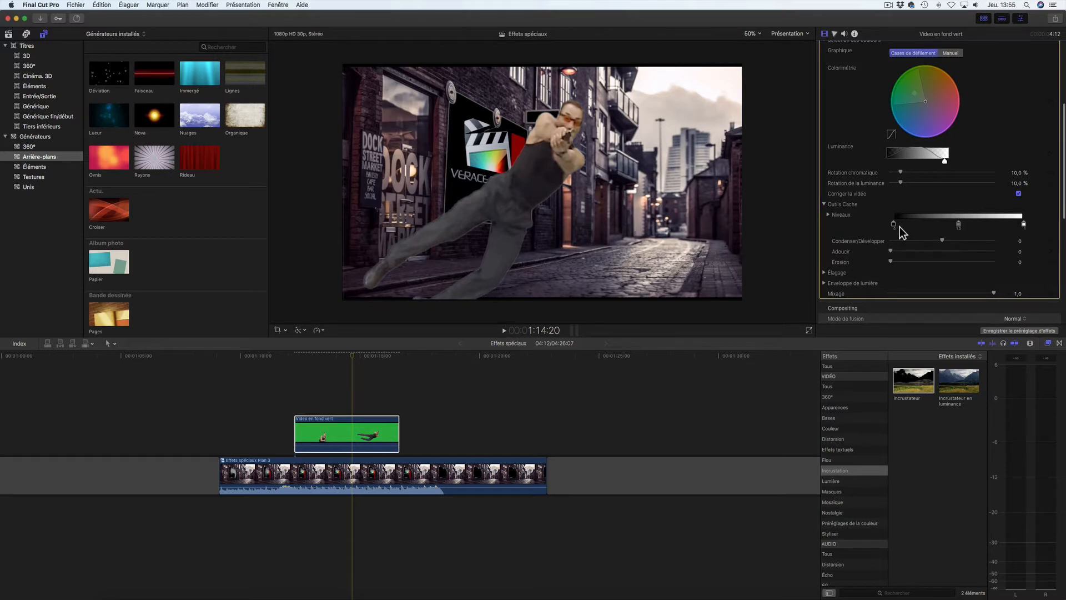
drag(900, 226, 1005, 231)
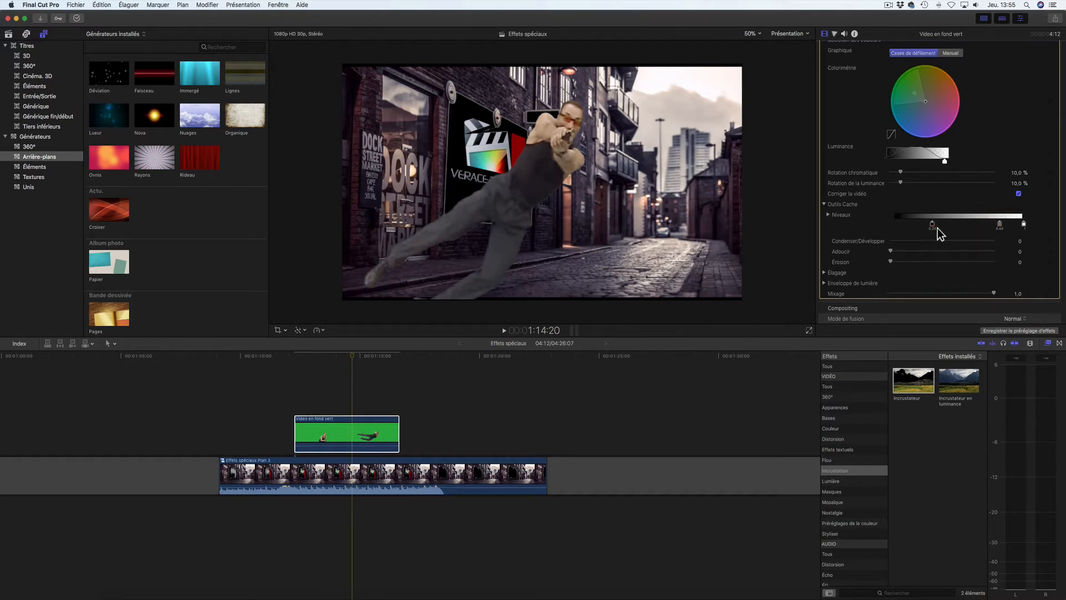
scroll(895, 203, up, 5)
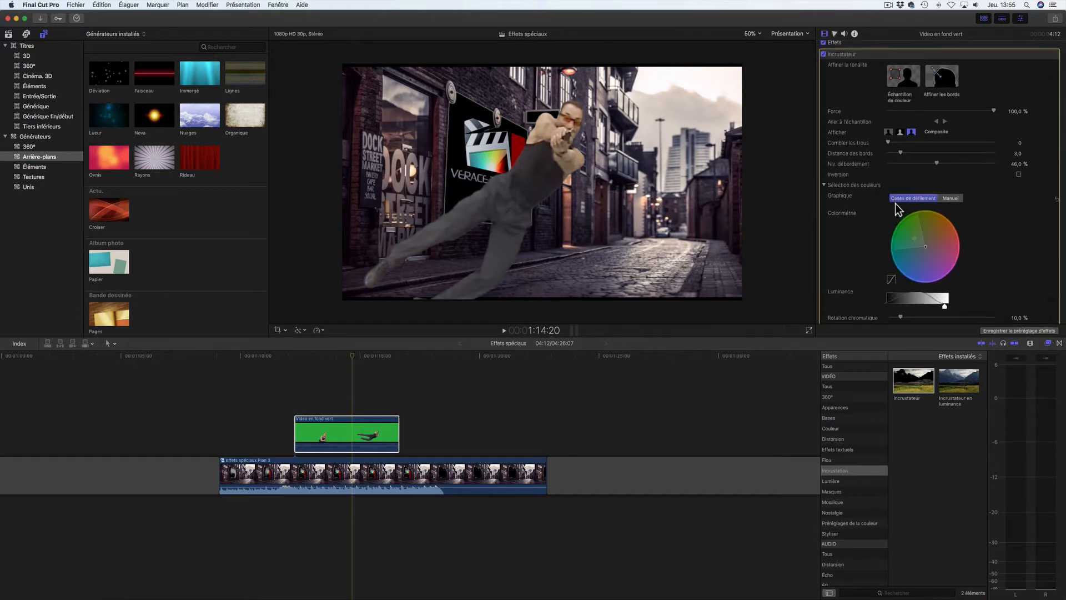
scroll(895, 203, up, 1)
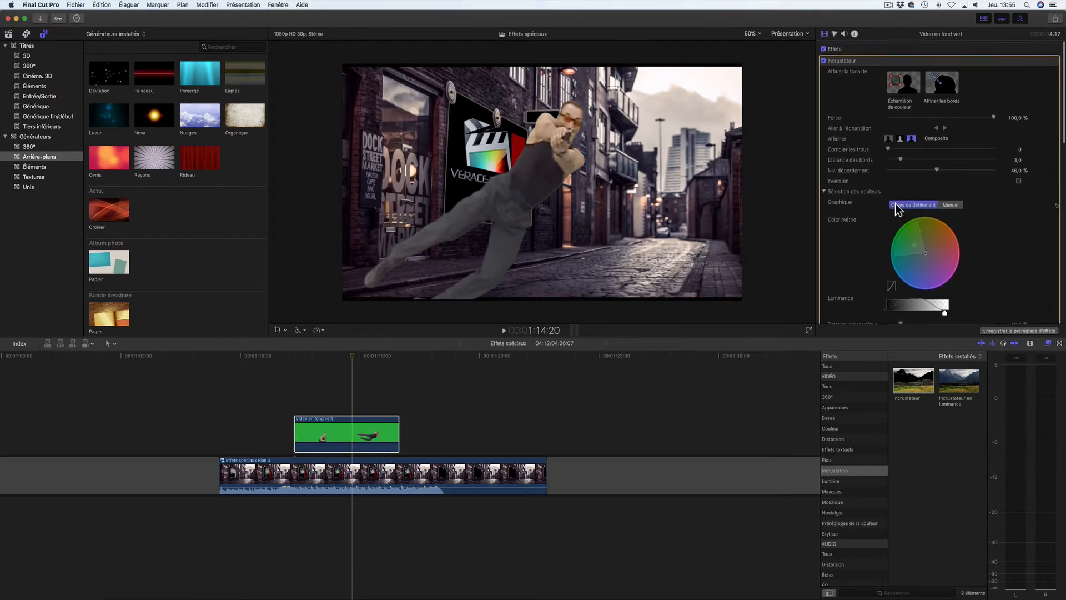
Add a Roues des couleurs correction and a Réglage couleurs correction to the green-screen clip
click(836, 34)
click(848, 51)
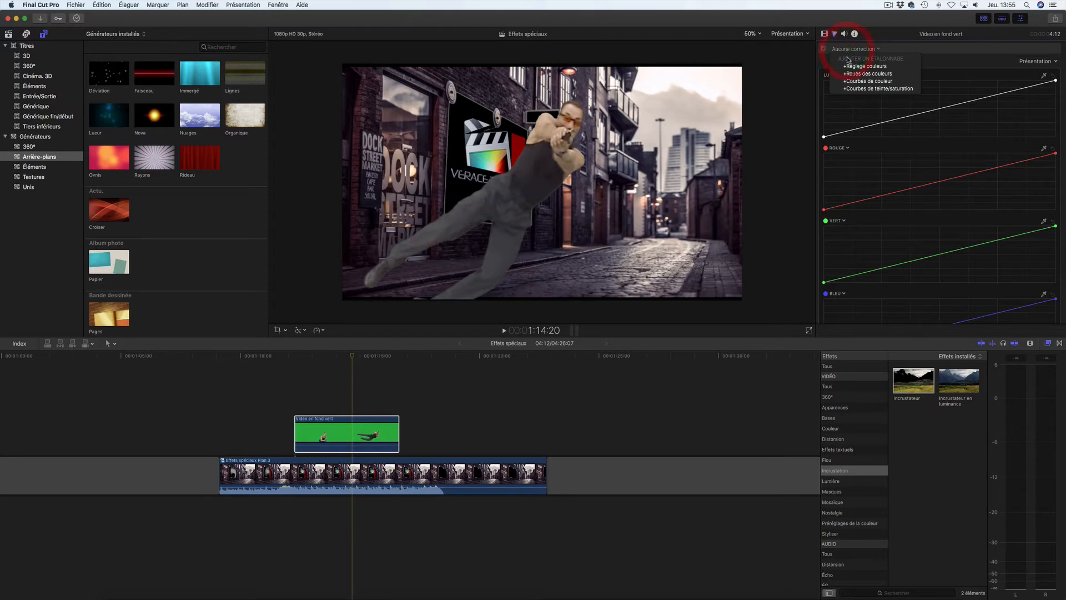
click(853, 74)
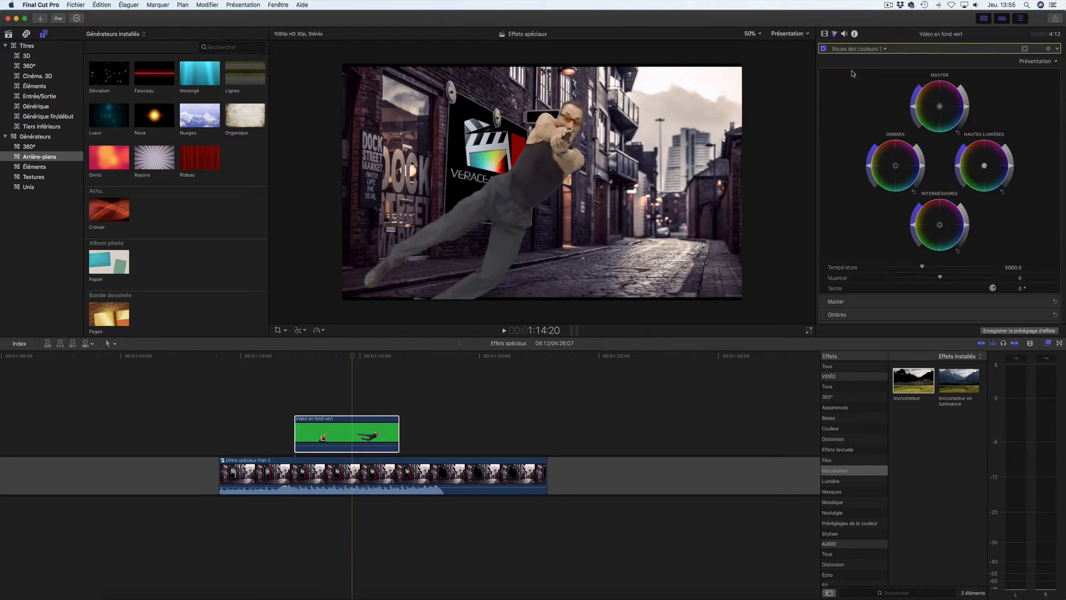
click(871, 48)
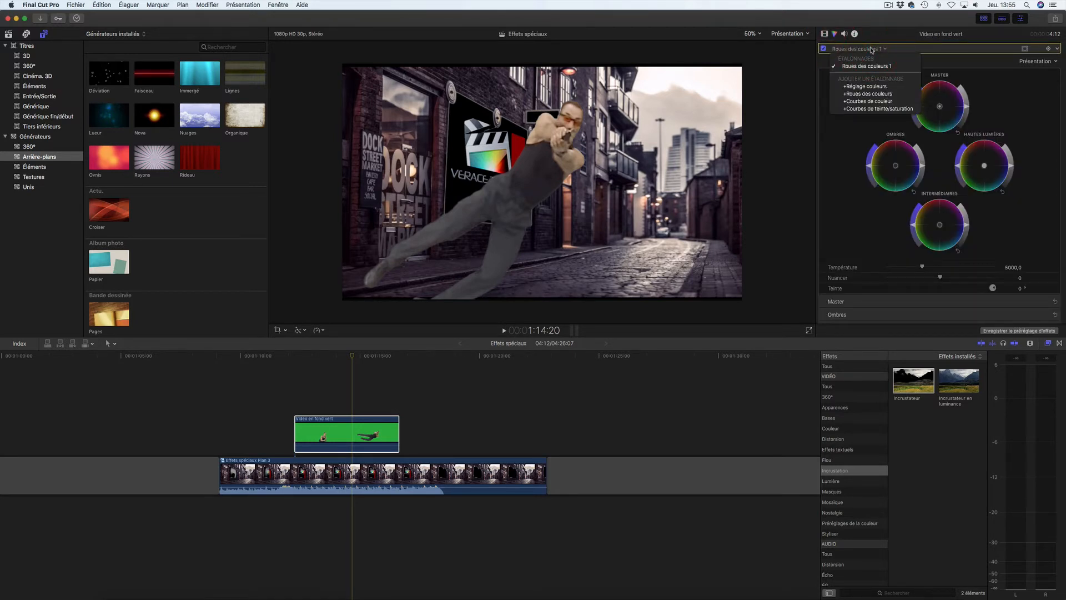
click(869, 87)
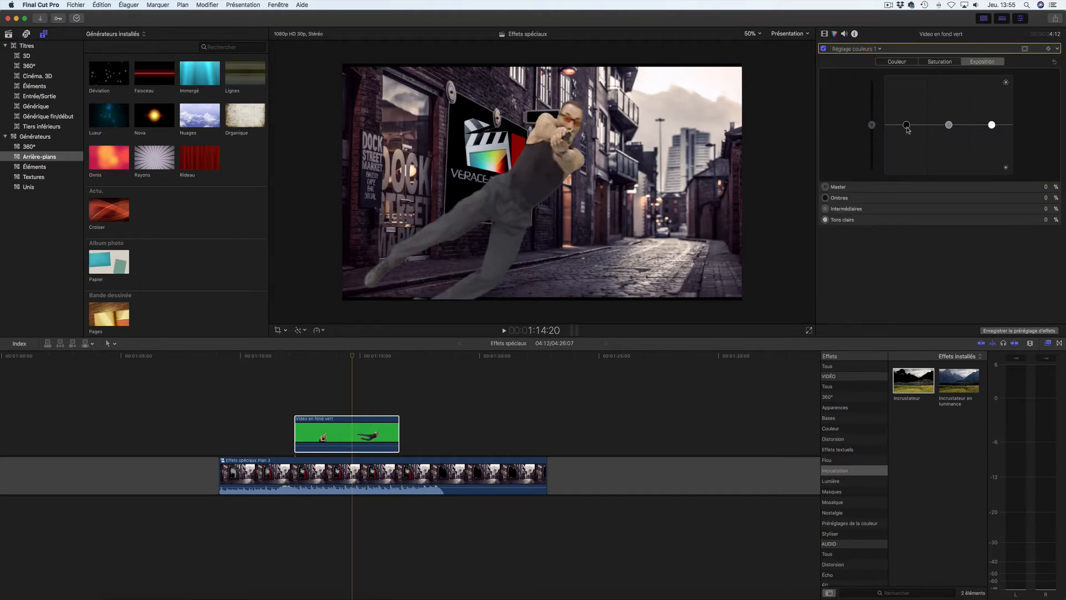
Lower the clip's exposure slightly in the shadows, to -5 % in the midtones and to -3 % in the highlights
drag(907, 126, 907, 132)
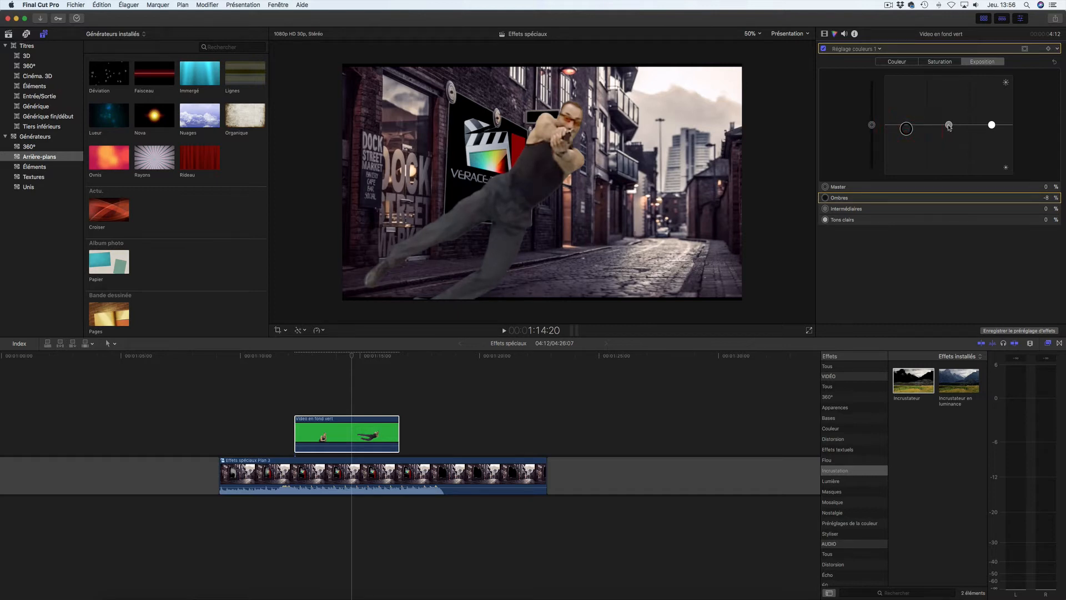
drag(949, 126, 949, 123)
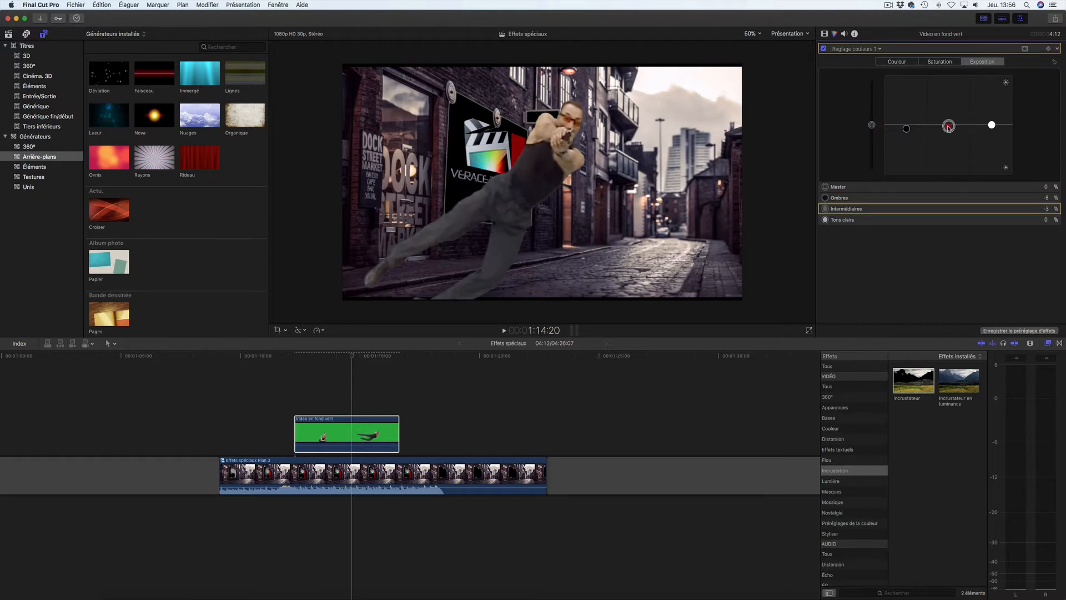
drag(991, 125, 992, 127)
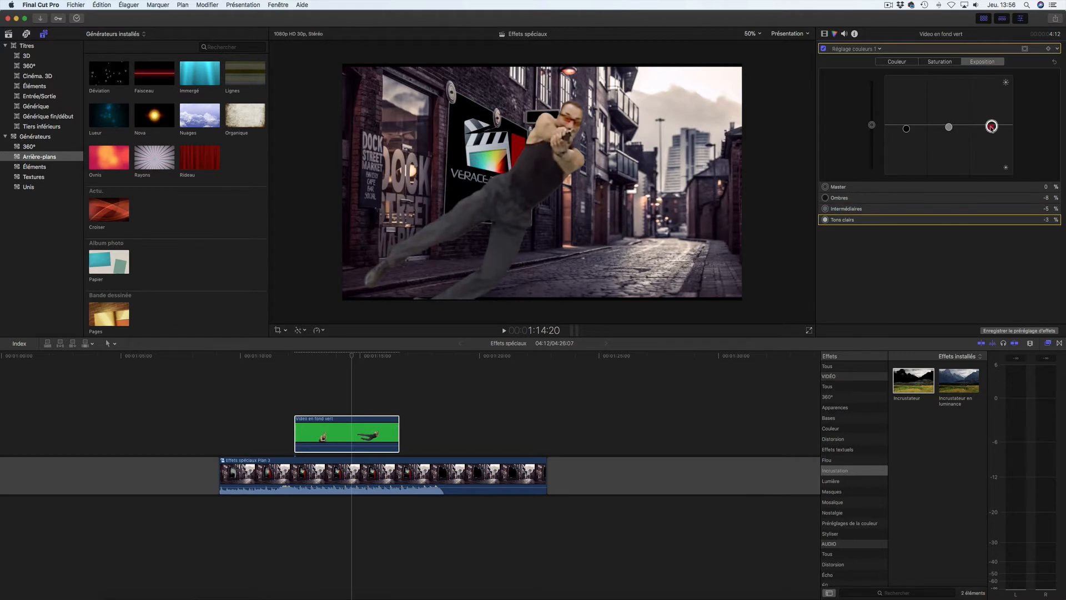
Tint the man's shadows to 177° at -4 % and highlights to 252° at 4 %, and adjust his saturation
click(905, 64)
drag(911, 125, 938, 128)
drag(954, 126, 968, 123)
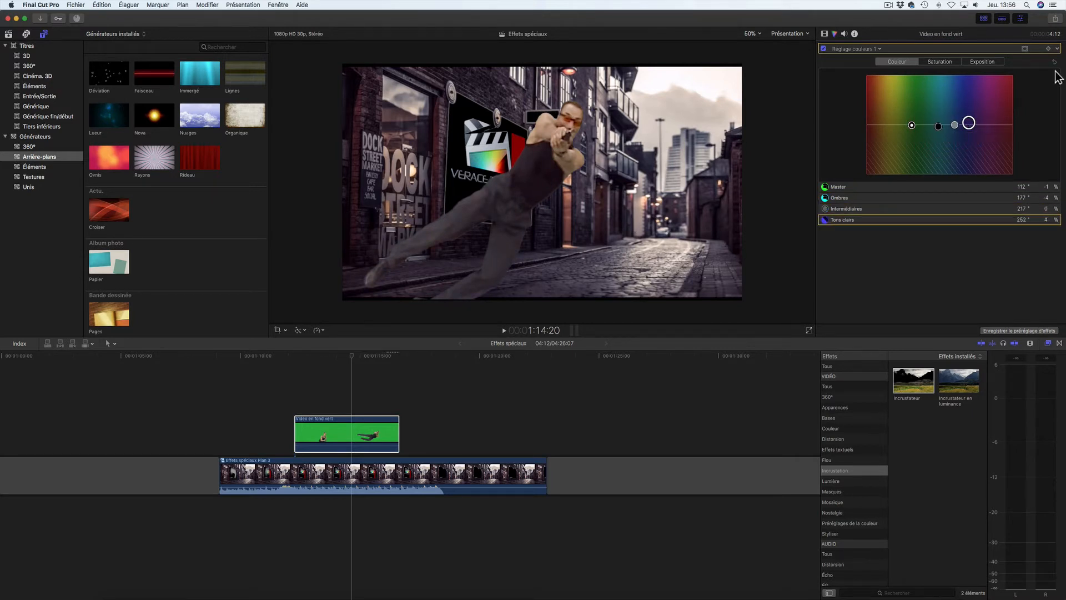
click(949, 61)
drag(872, 126, 908, 119)
Crop the black edges of the "Effets spéciaux Plan 3" compound clip and stretch it vertically to 104.14 %
click(333, 475)
click(282, 329)
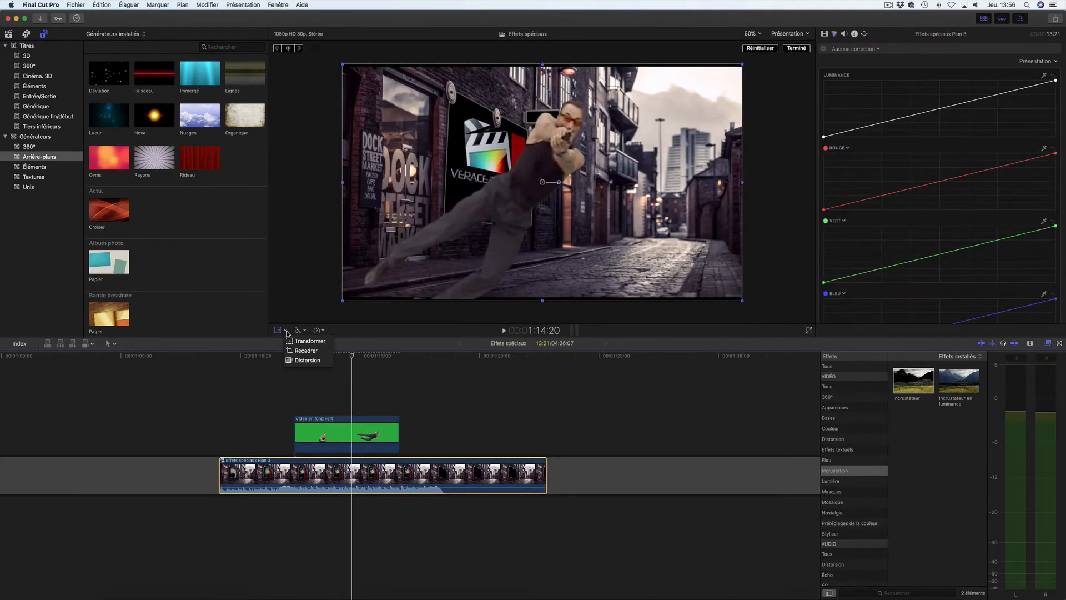
click(303, 350)
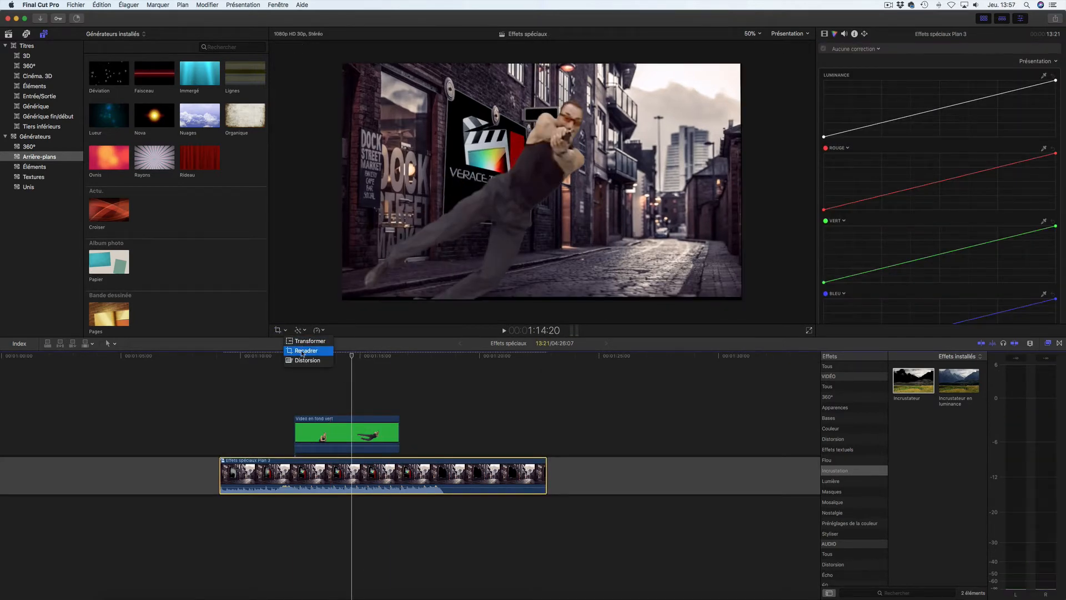
click(310, 341)
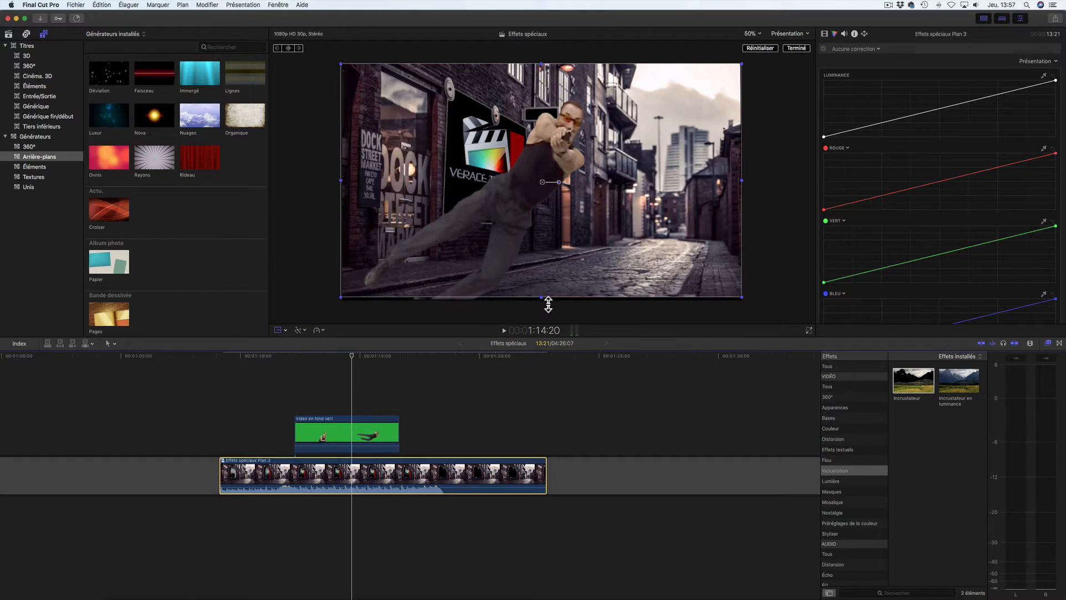
drag(548, 305, 549, 307)
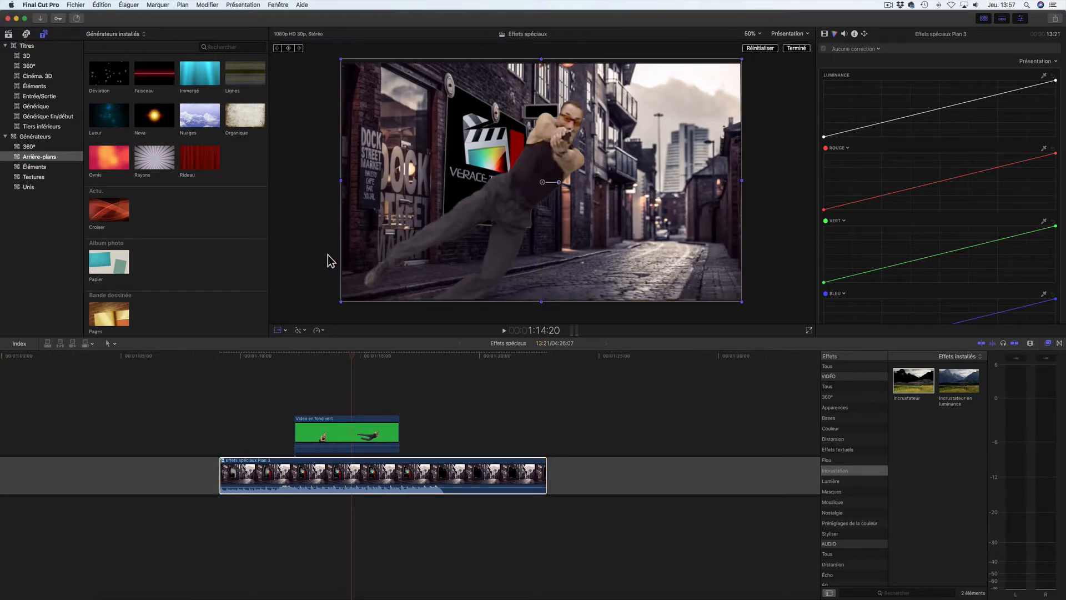
Trim the upper edge of the stretched street compound clip to 37.5 to fit the frame
click(285, 330)
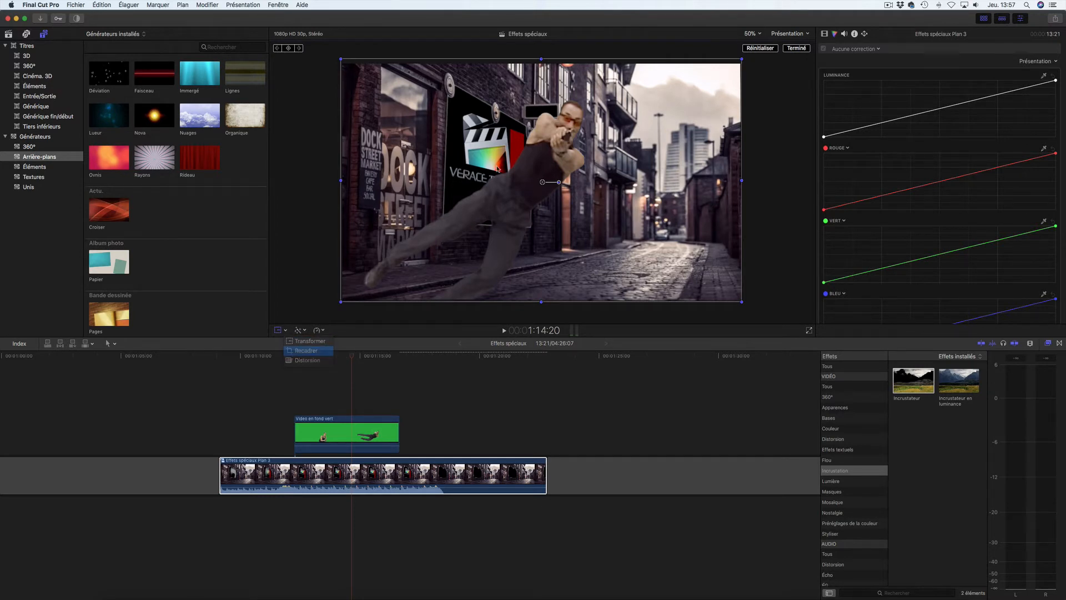
key(Return)
drag(547, 65, 547, 72)
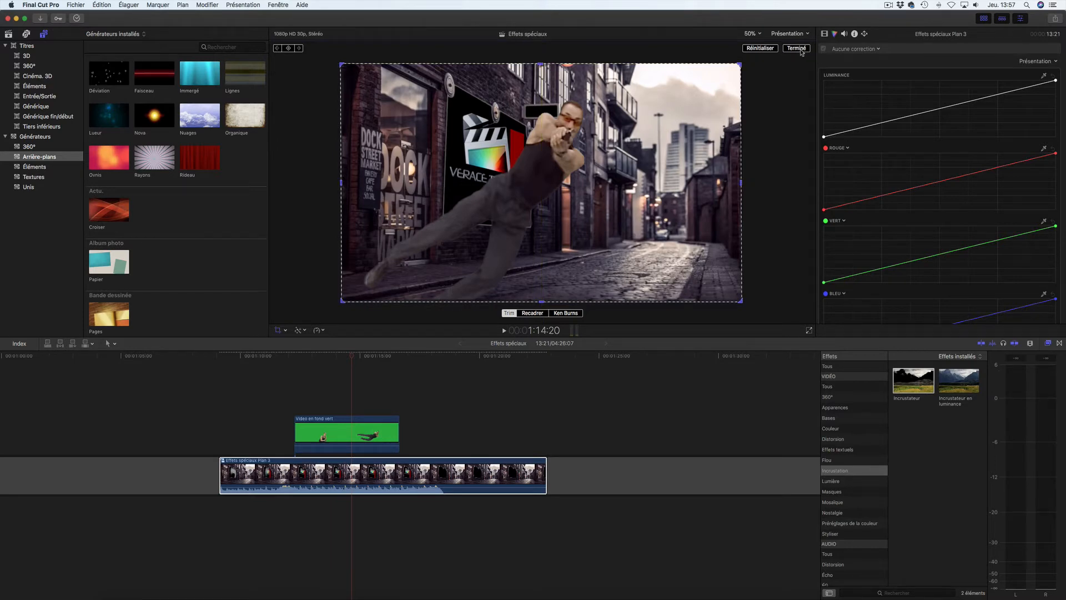
click(797, 48)
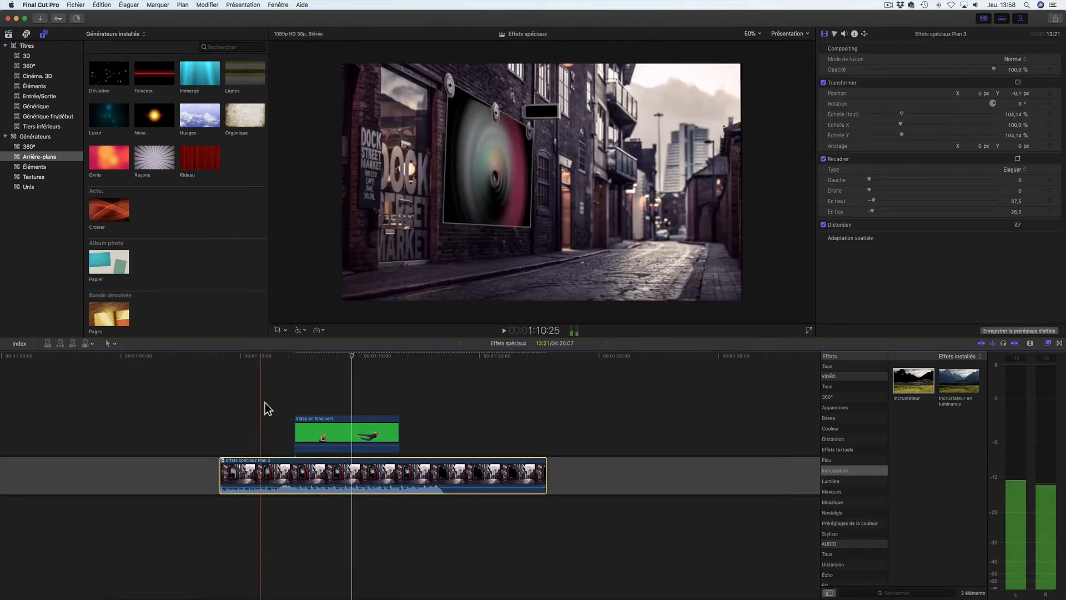
Combine the keyed green-screen clip and the street clip into a compound clip named "Effets spéciaux Plan 4" in the Tuto-Final Cut Pro X event
drag(264, 400, 351, 444)
right_click(350, 440)
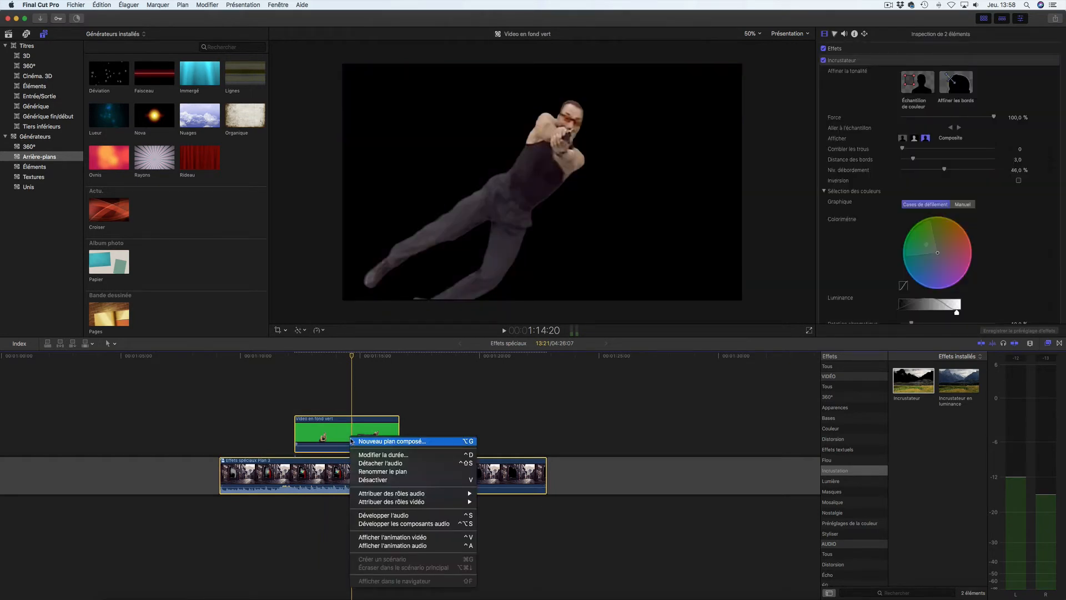
click(377, 441)
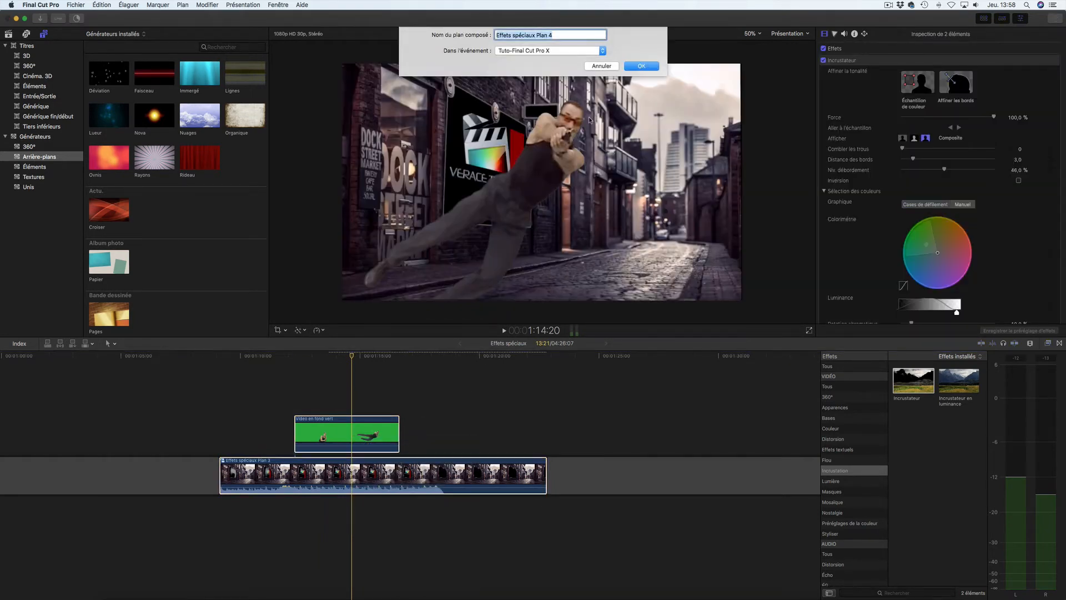
click(641, 66)
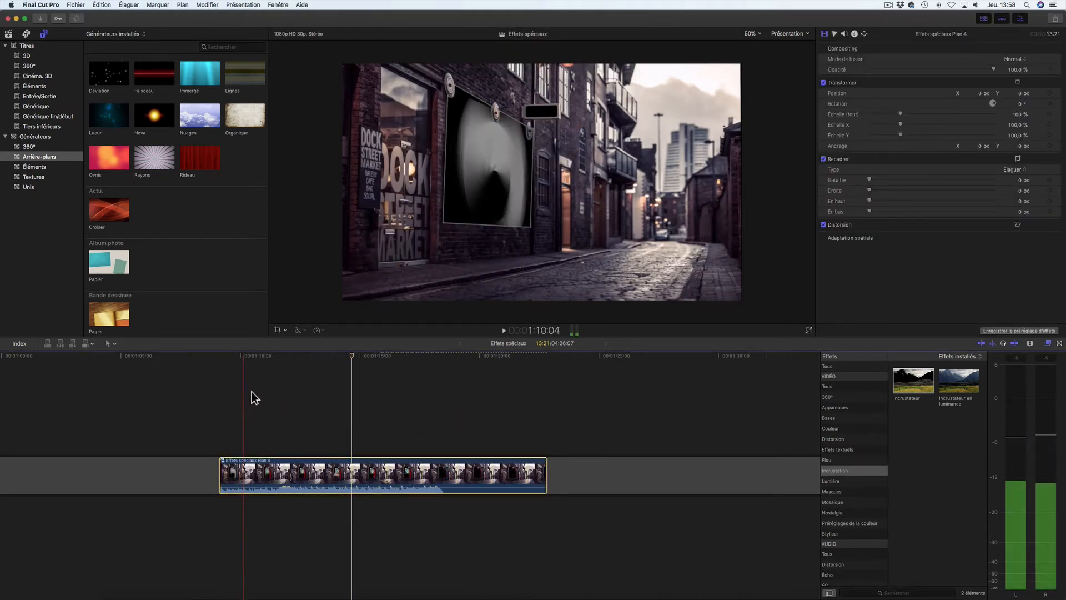
Find the "Nuit américaine" effect among all effects and apply it to the "Effets spéciaux Plan 4" compound clip
text(nuit)
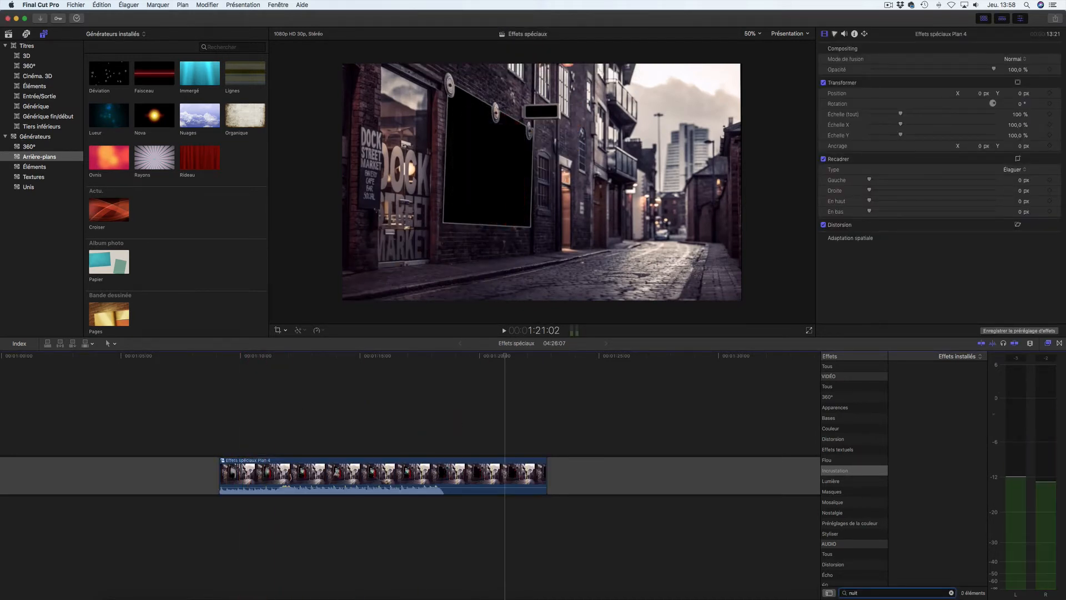
click(838, 367)
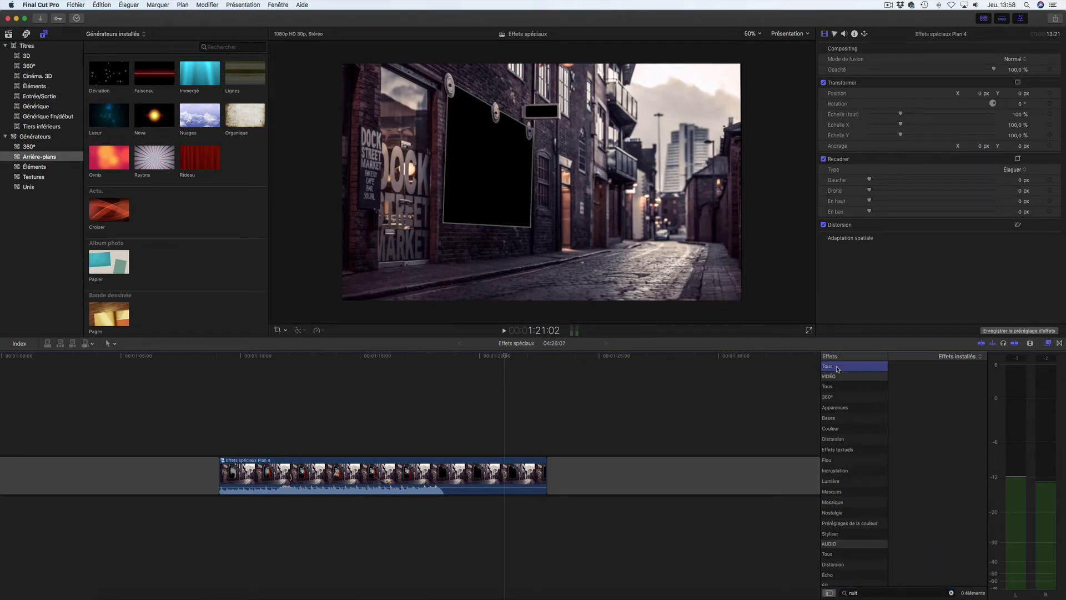
click(958, 383)
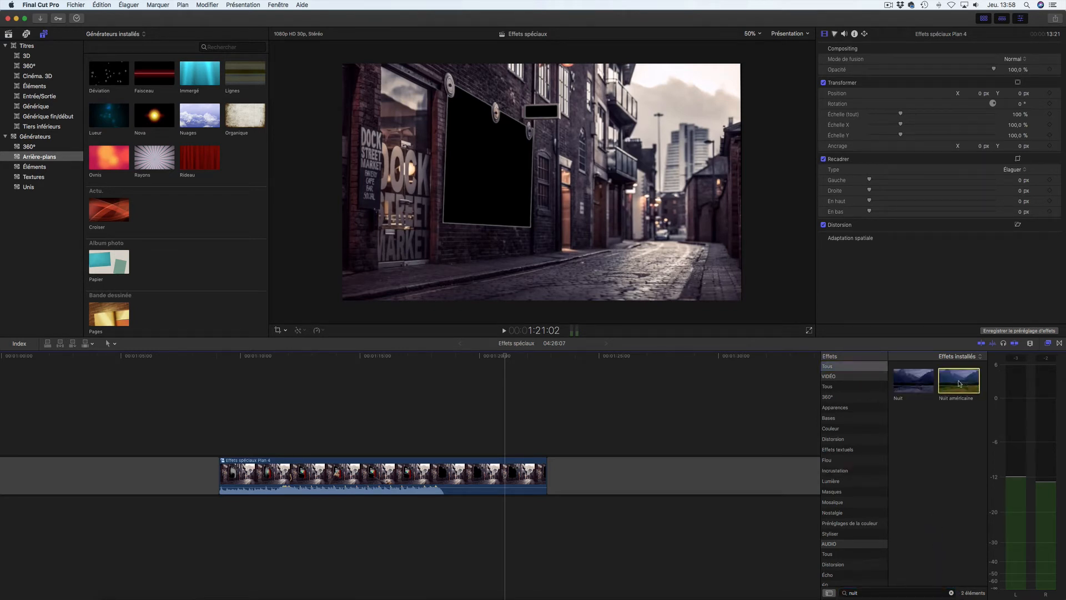
drag(958, 383, 403, 470)
Set the Nuit américaine effect's Amount to 68.32, Protect Skin to about 26 and Brightness to 1.87 on a frame showing the man
click(374, 365)
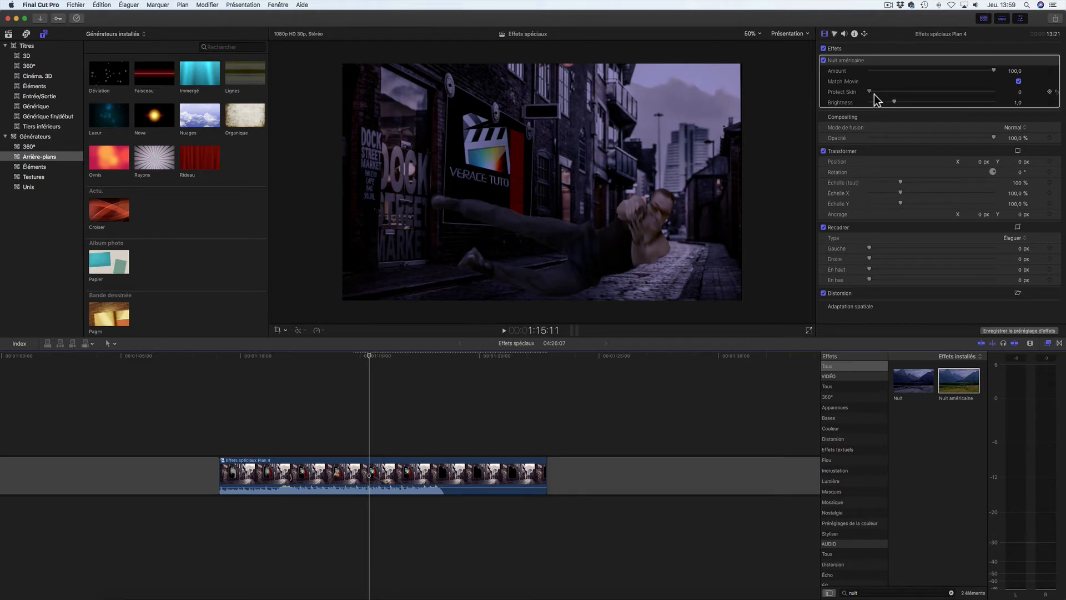
drag(874, 95, 932, 108)
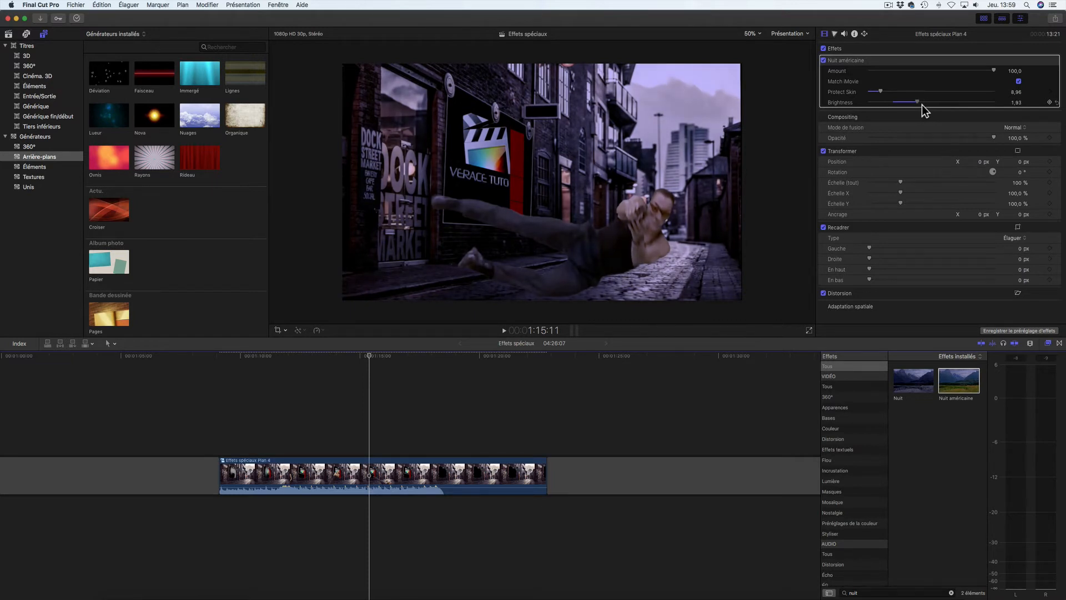
drag(996, 73, 964, 74)
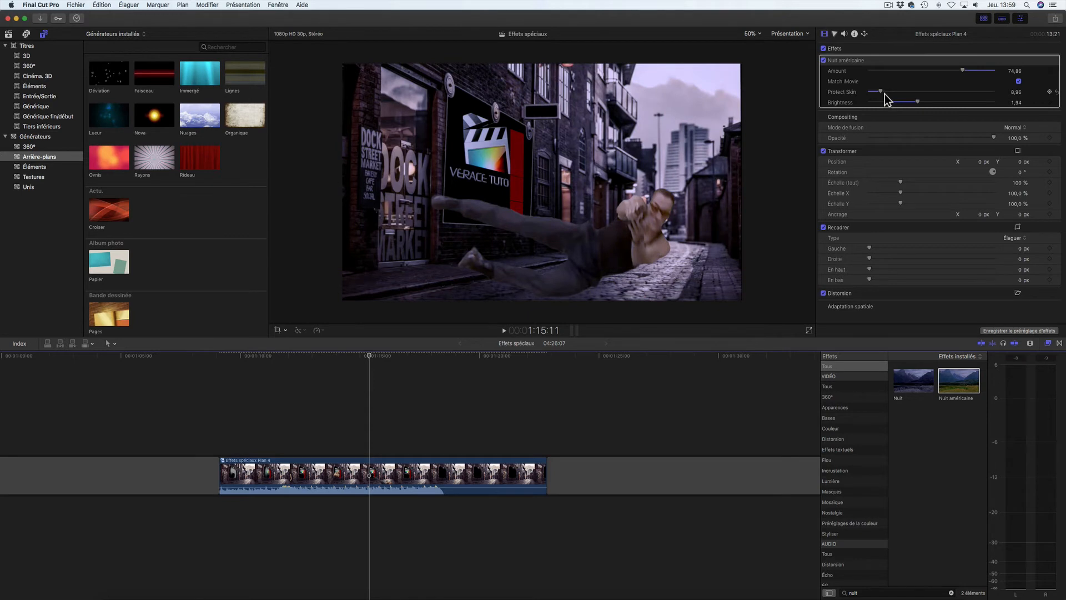
drag(885, 94, 922, 105)
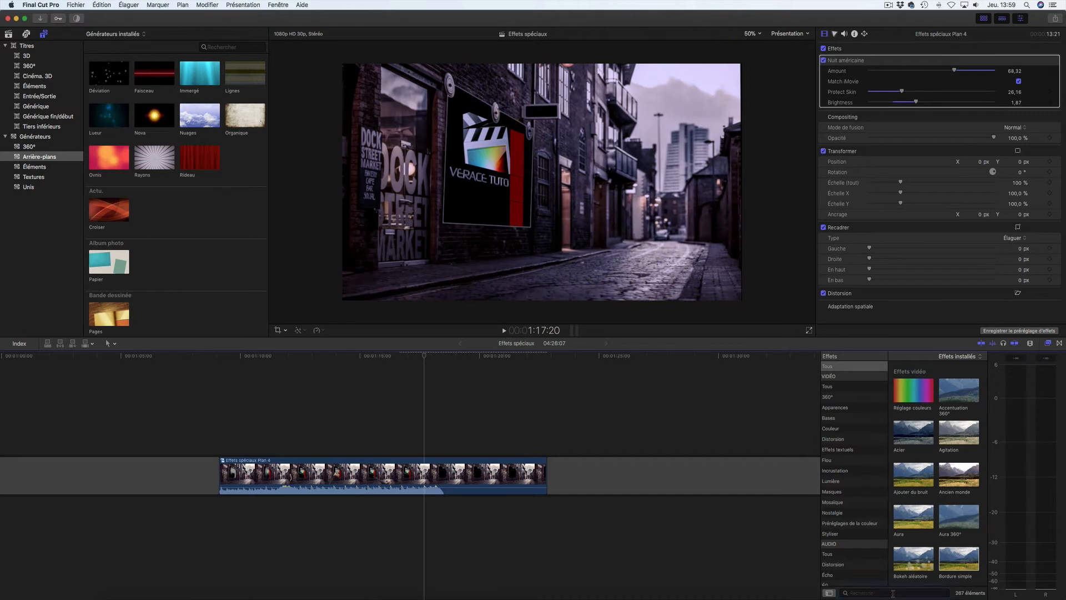
Apply the "Pluie" effect to the "Effets spéciaux Plan 4" clip and rotate the rain to about 242.4°
click(893, 593)
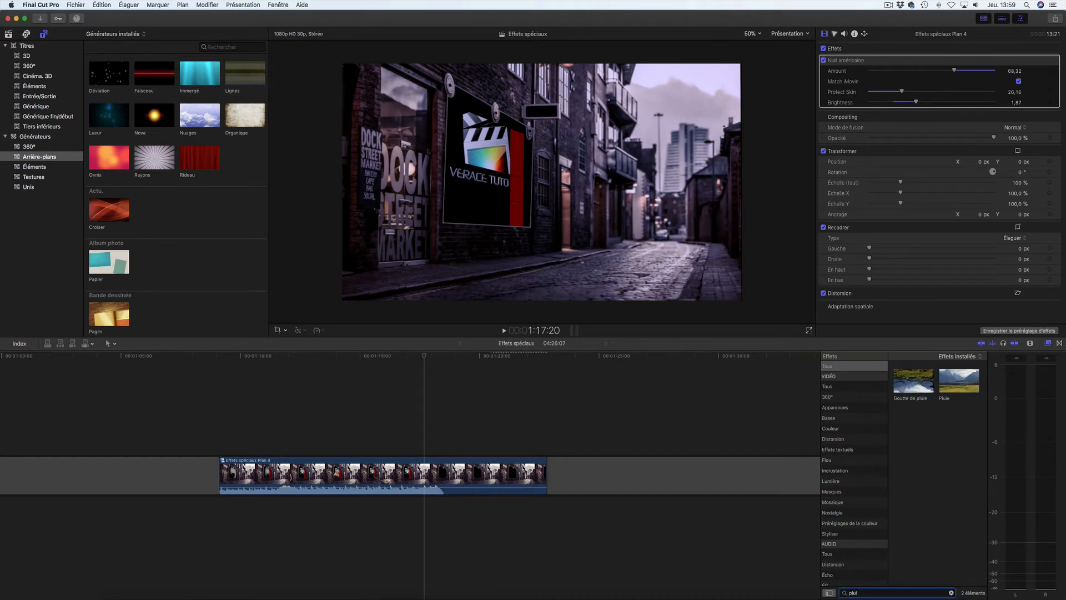
drag(960, 386, 348, 477)
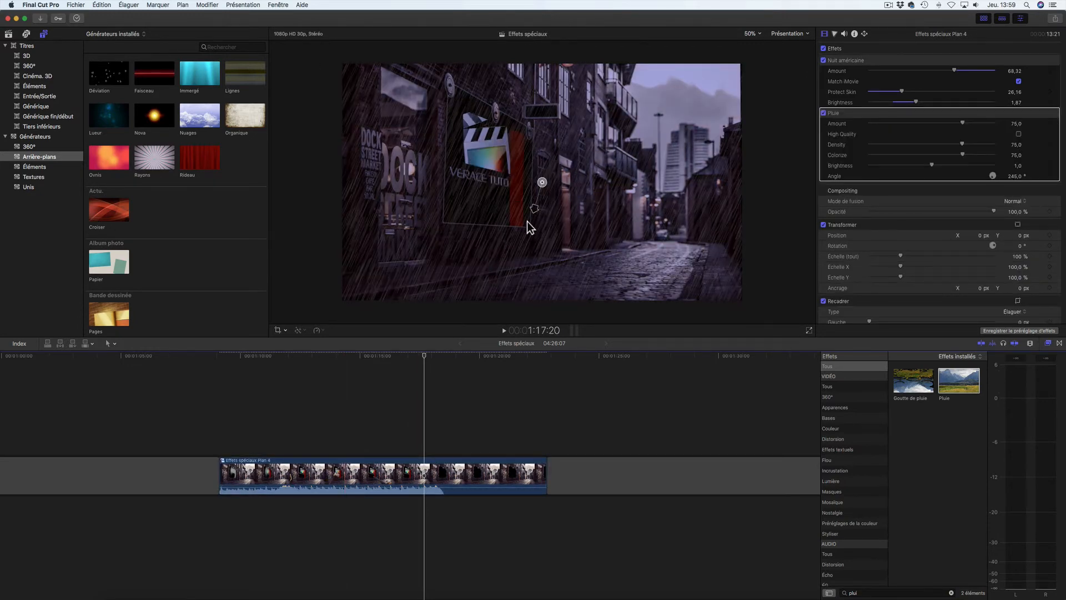
drag(537, 209, 534, 209)
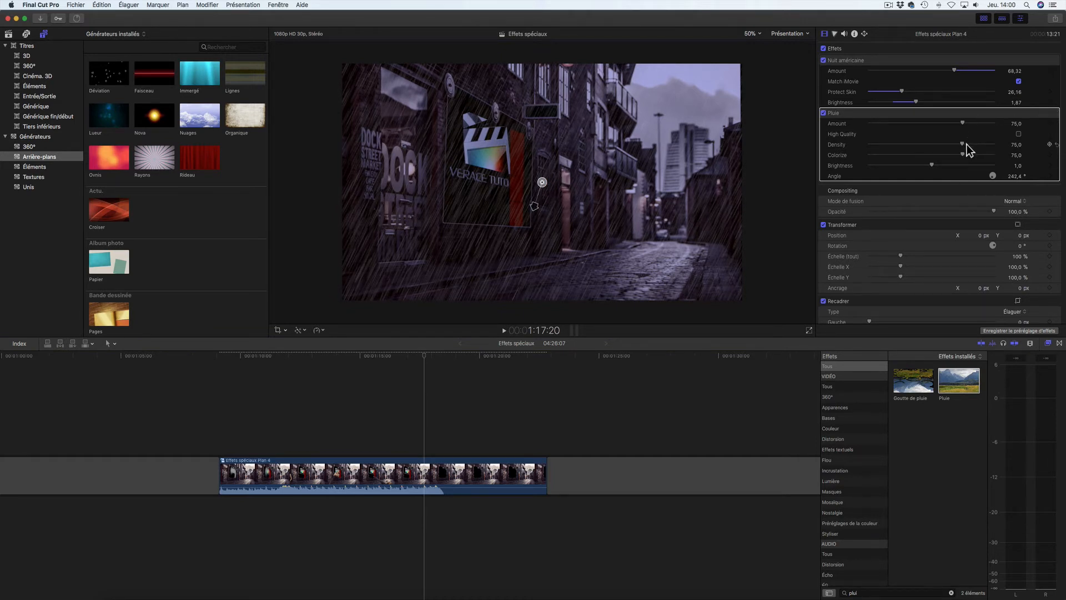
Reduce the rain's Density to about 48, its Brightness to 0.89 and its Amount to 65.32
drag(966, 145, 956, 146)
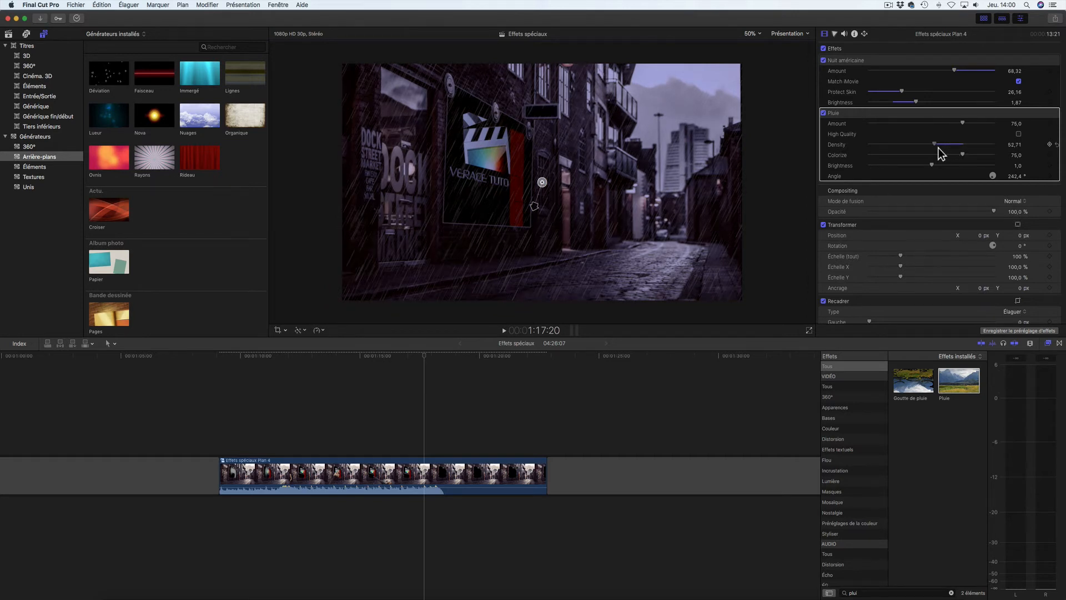
mouse_move(937, 168)
mouse_down()
mouse_move(962, 168)
mouse_move(931, 169)
mouse_up()
drag(967, 126, 954, 126)
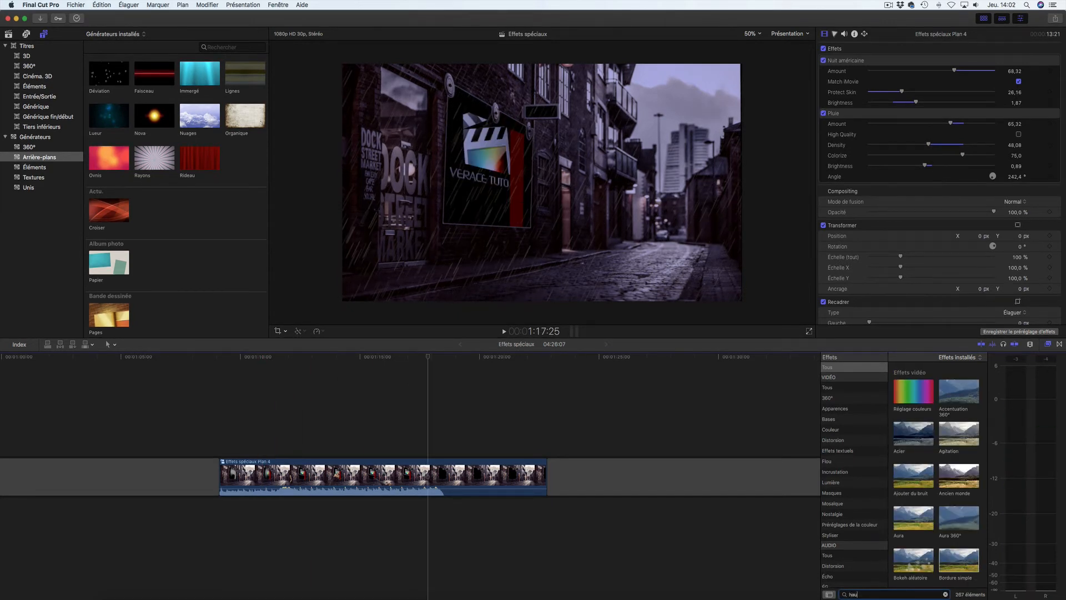
Apply the "Hautes lumières" effect to the compound clip with a Cool temperature, and play the clip from its start
text(t)
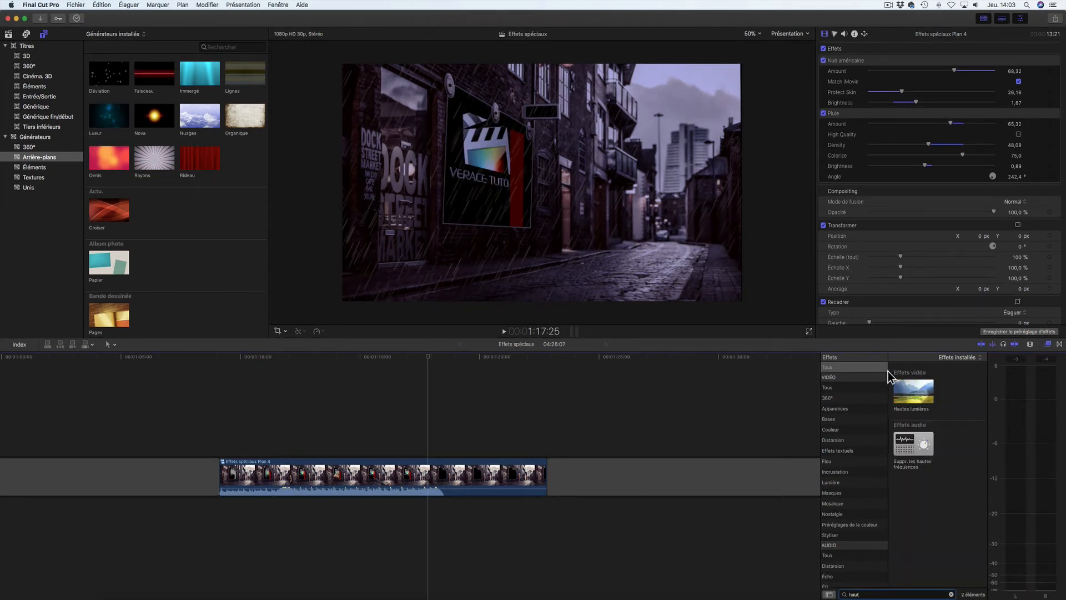
drag(914, 393, 380, 470)
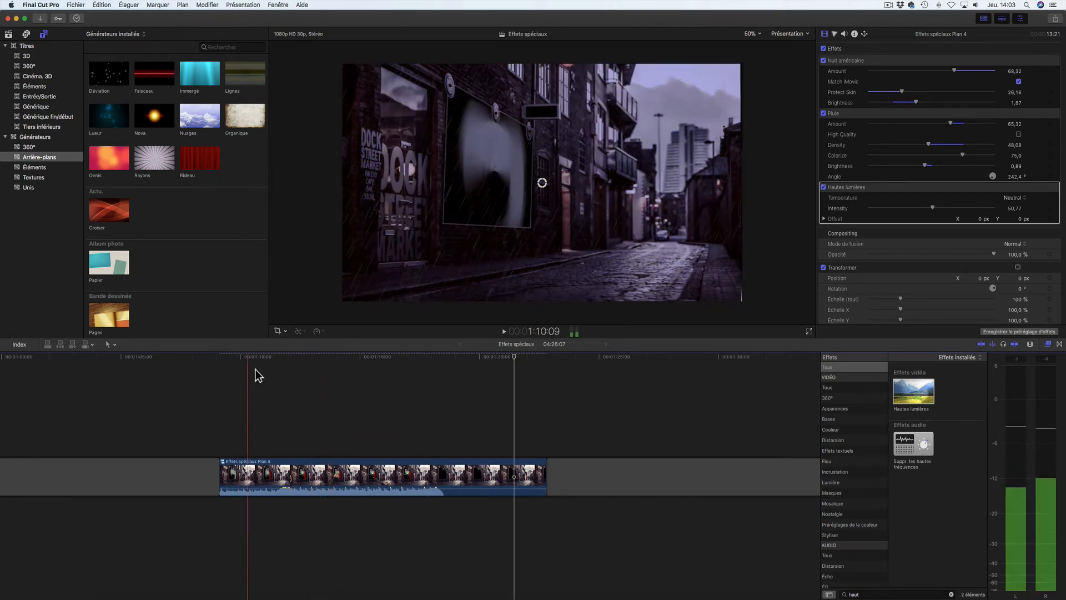
click(286, 380)
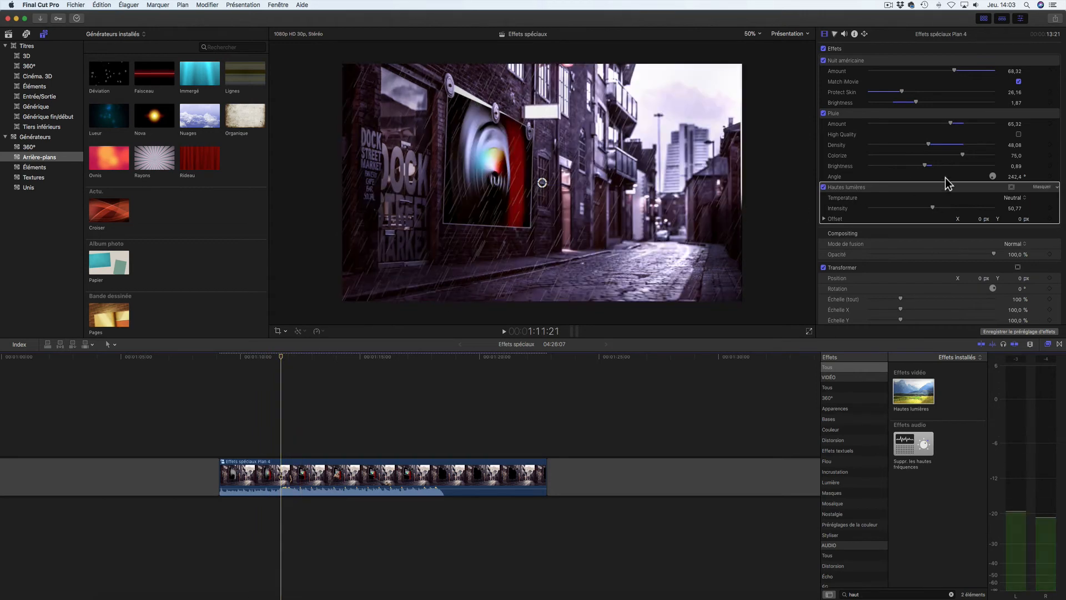
click(1022, 199)
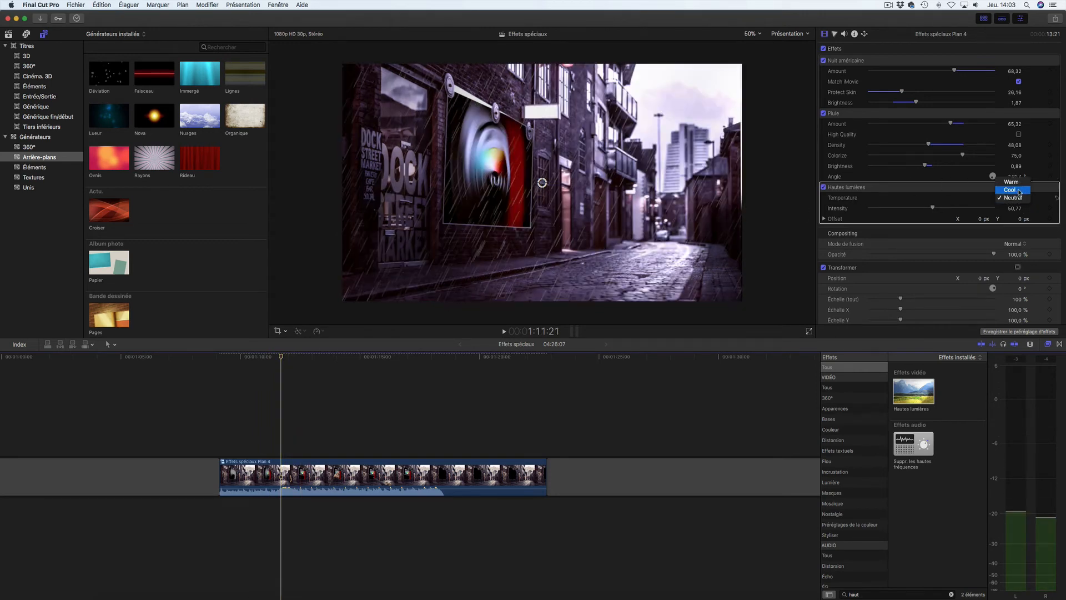
click(1019, 190)
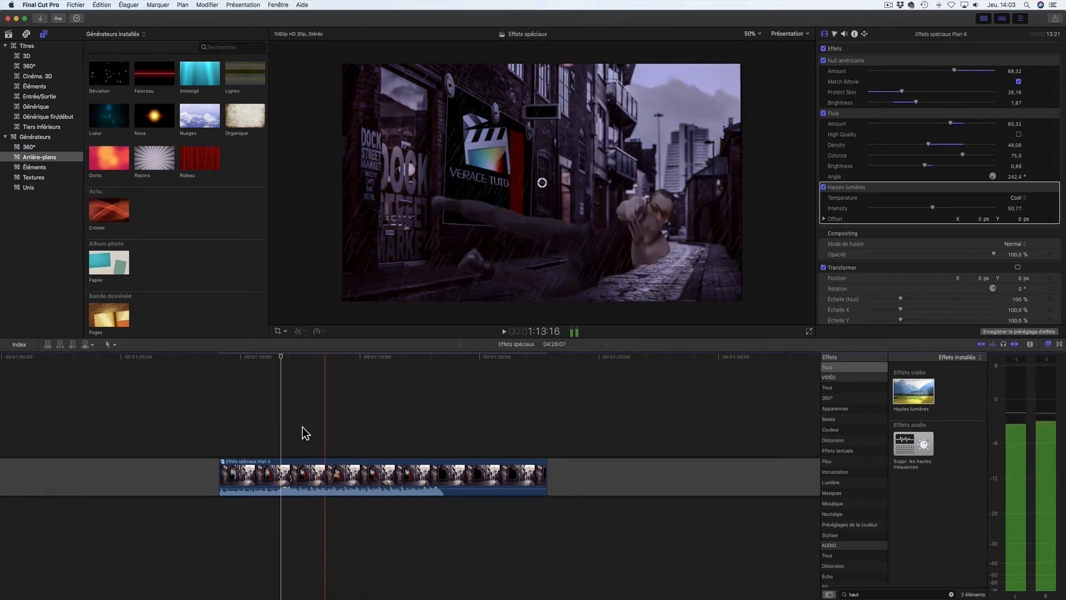
click(215, 412)
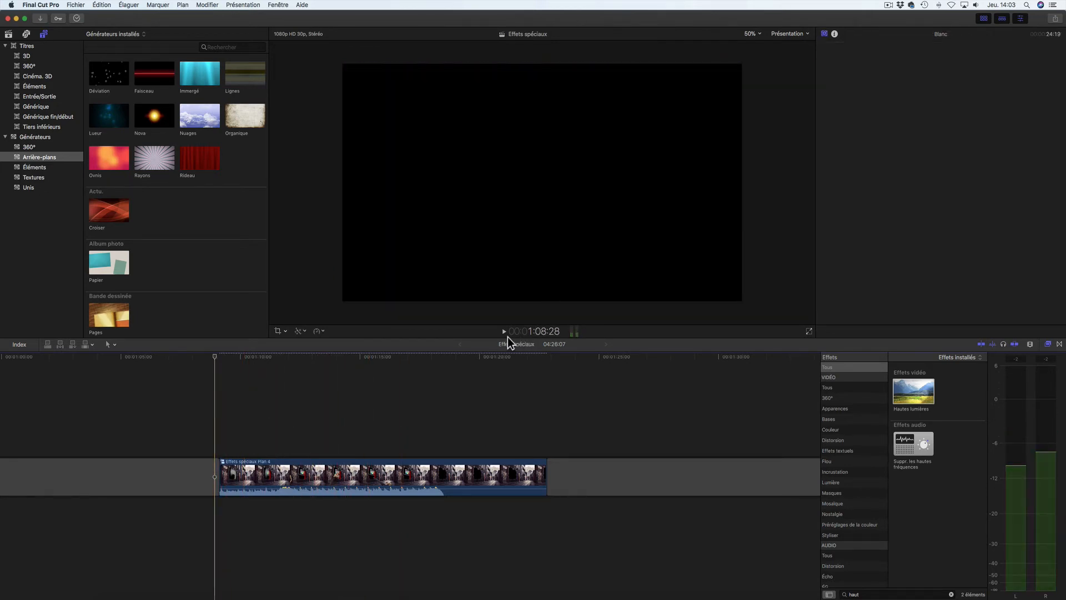
click(508, 337)
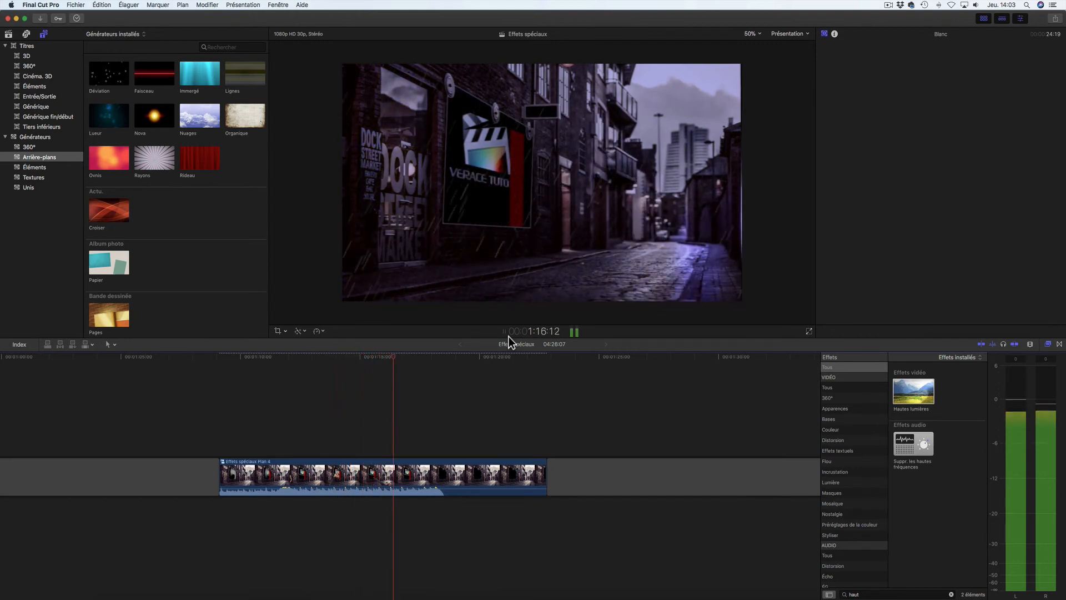
key(space)
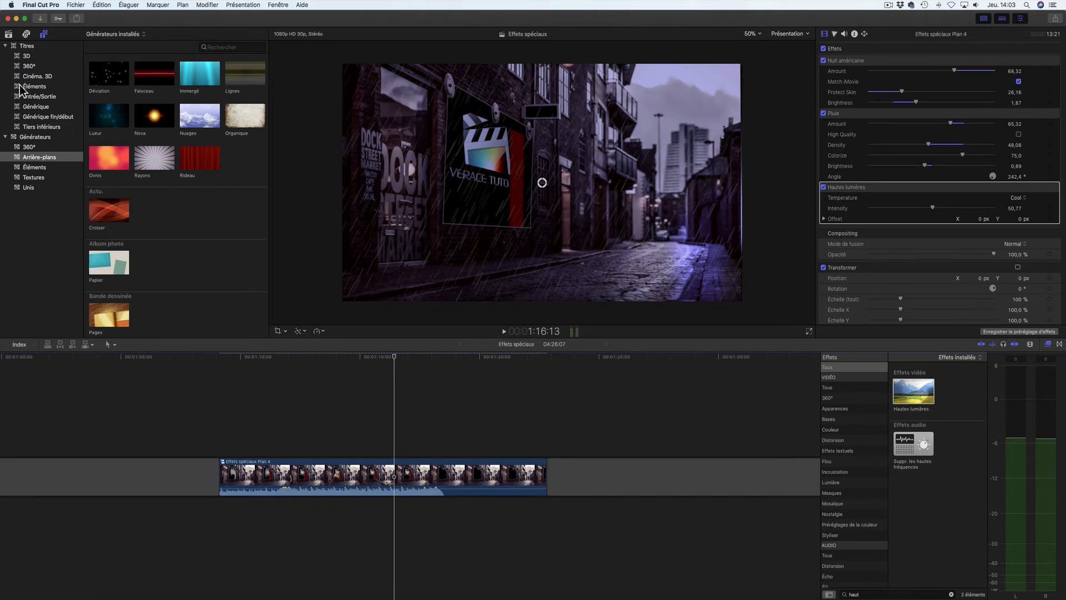
Add the "Siren 1" sound from the Tuto-Final Cut Pro X event beneath the compound clip, aligned with its start
click(12, 36)
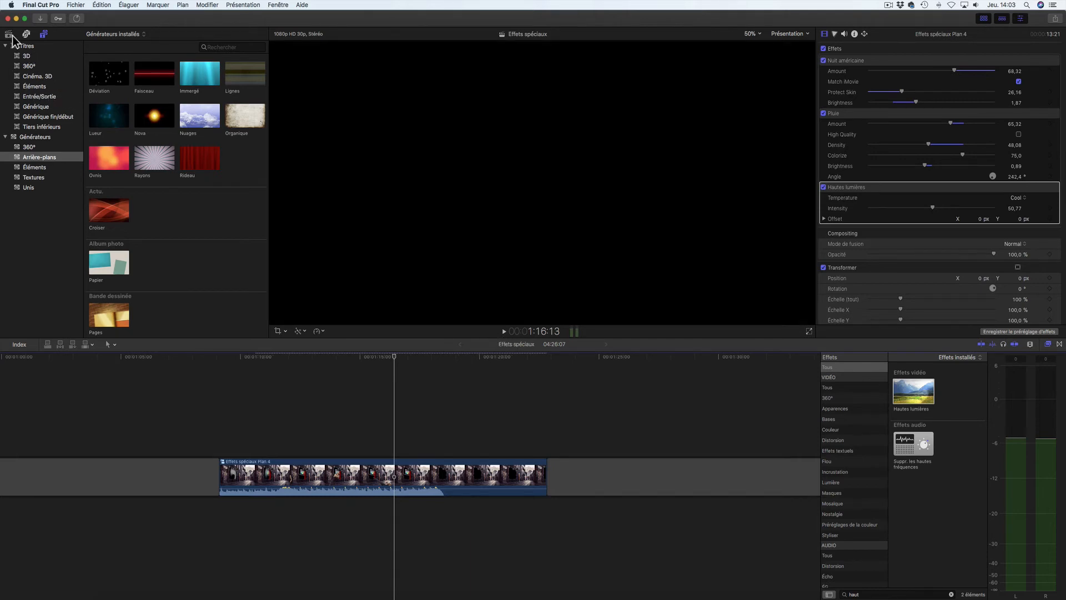
scroll(129, 157, down, 2)
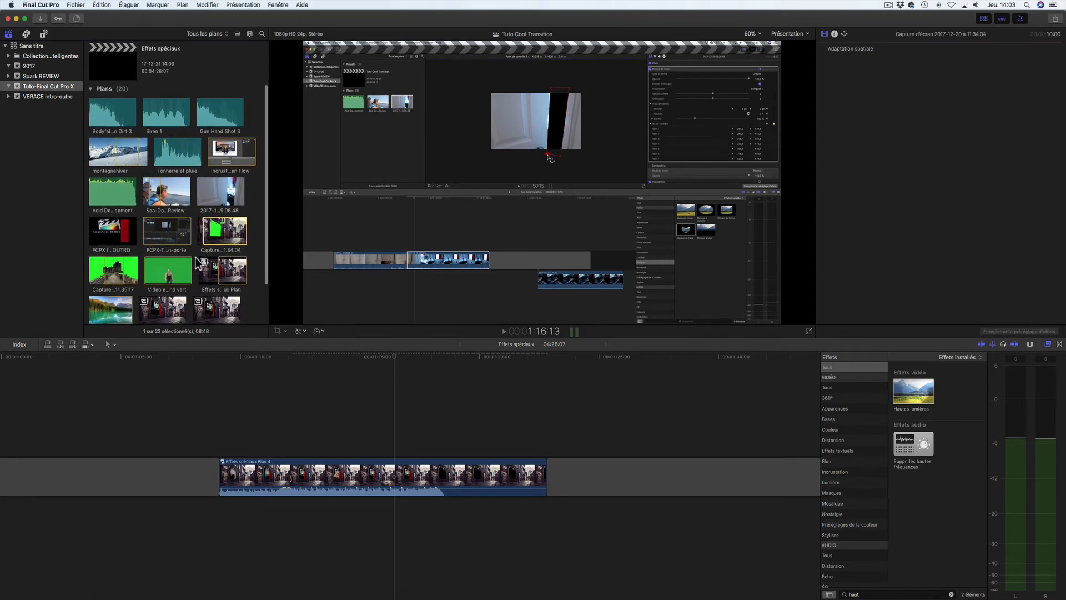
click(163, 112)
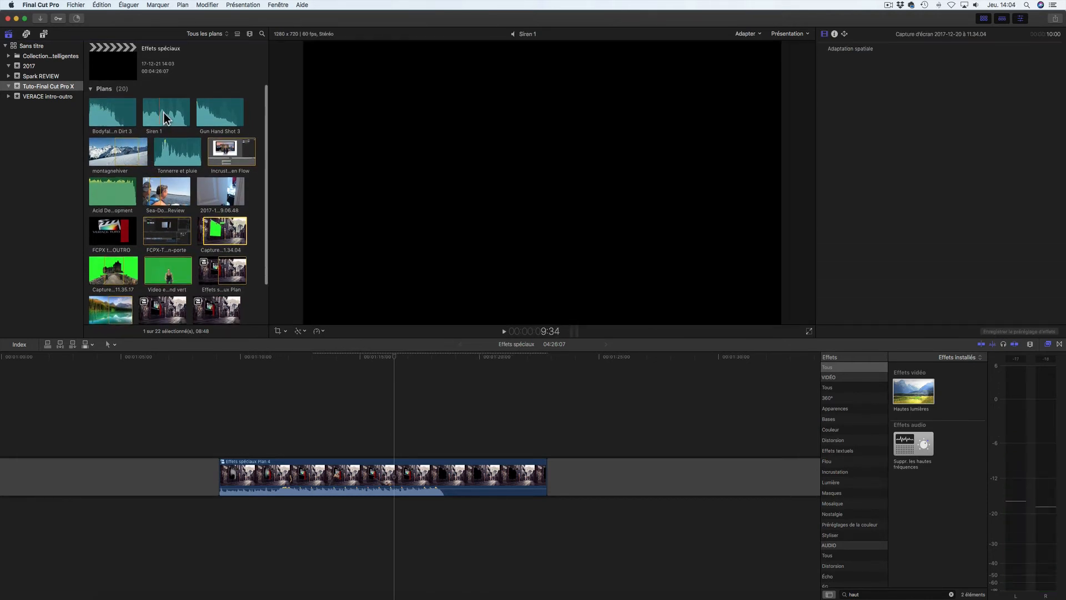
drag(158, 112, 226, 514)
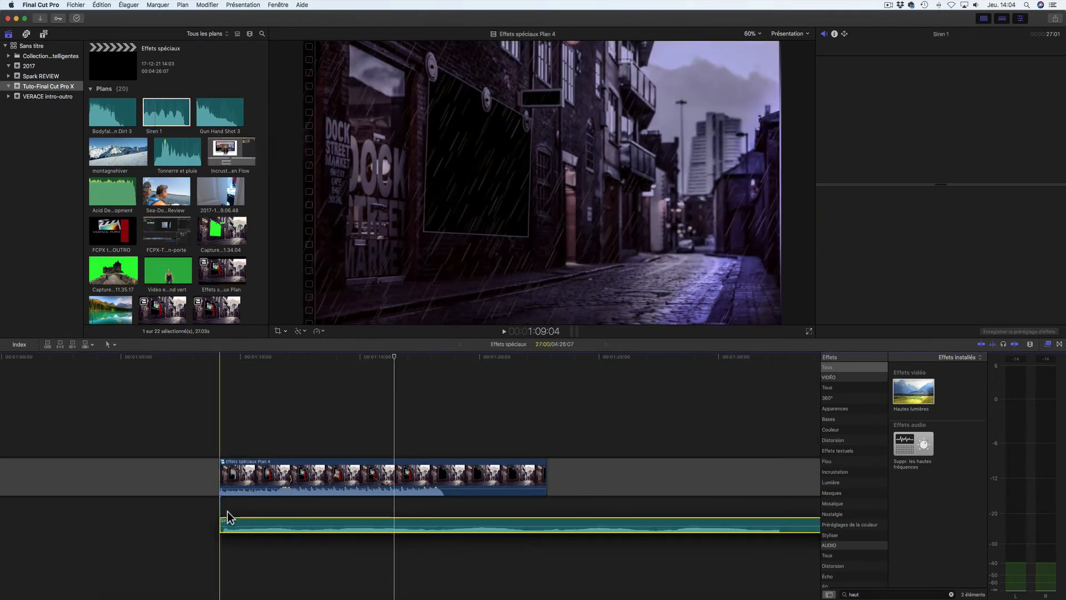
Play the scene with the siren, split the Siren 1 audio at 1:22:04 and delete the part after the cut
click(216, 365)
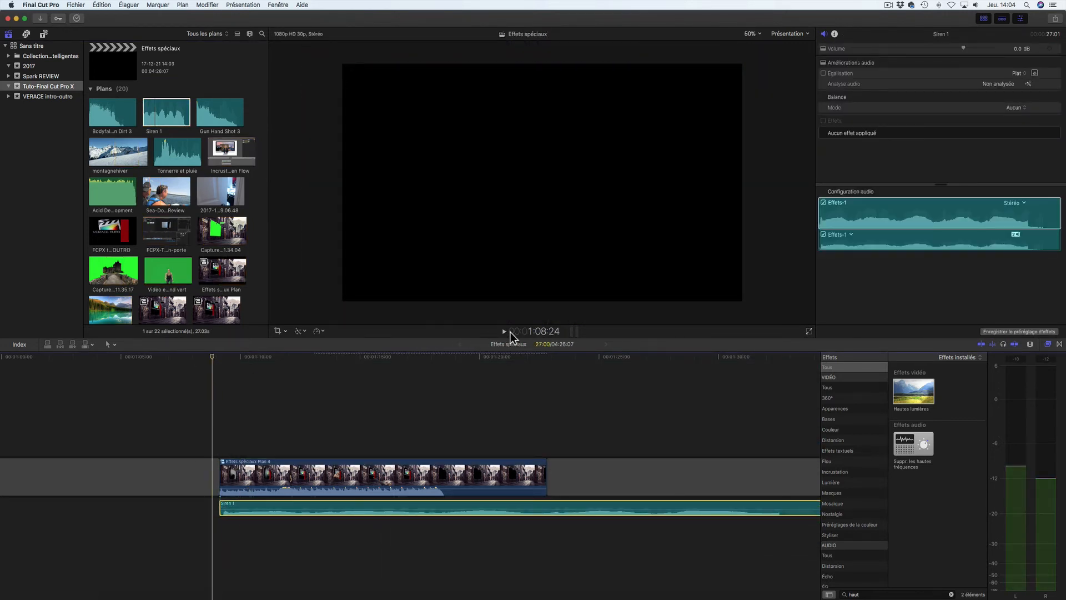
click(509, 332)
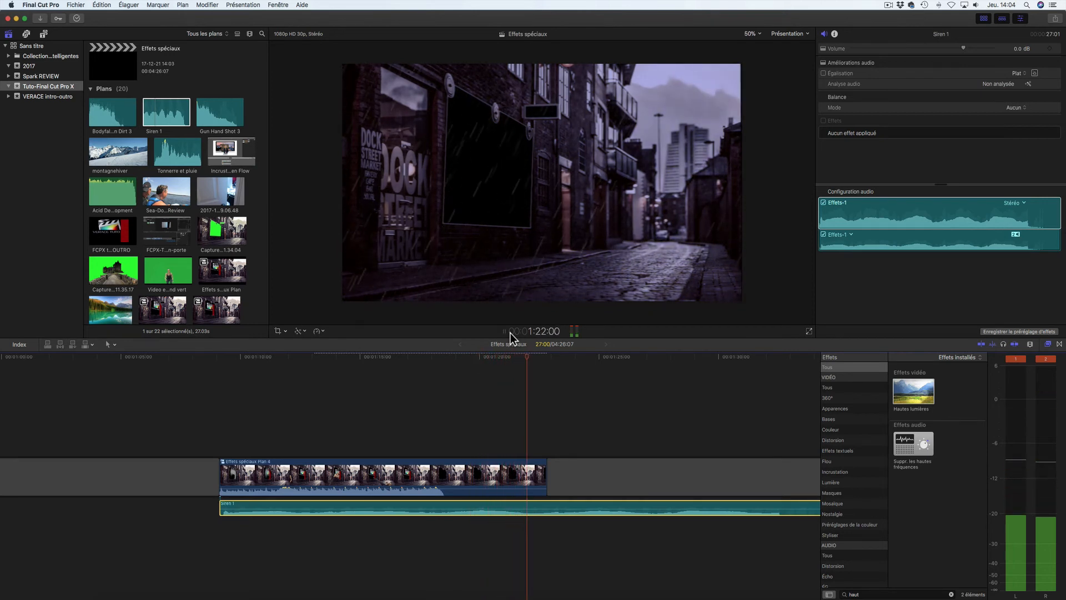
key(space)
mouse_move(537, 512)
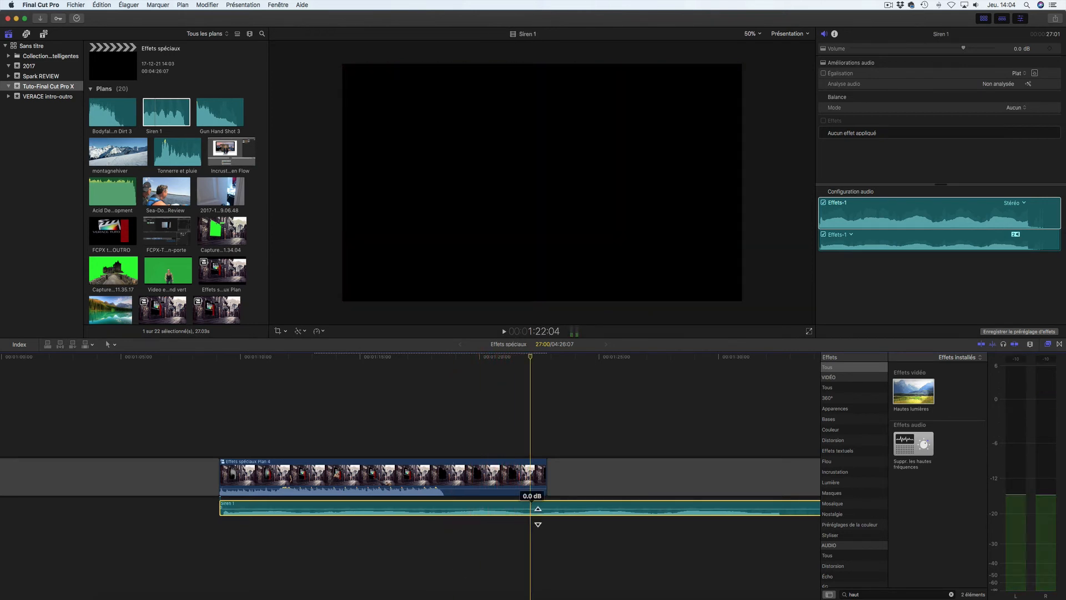
key(super+b)
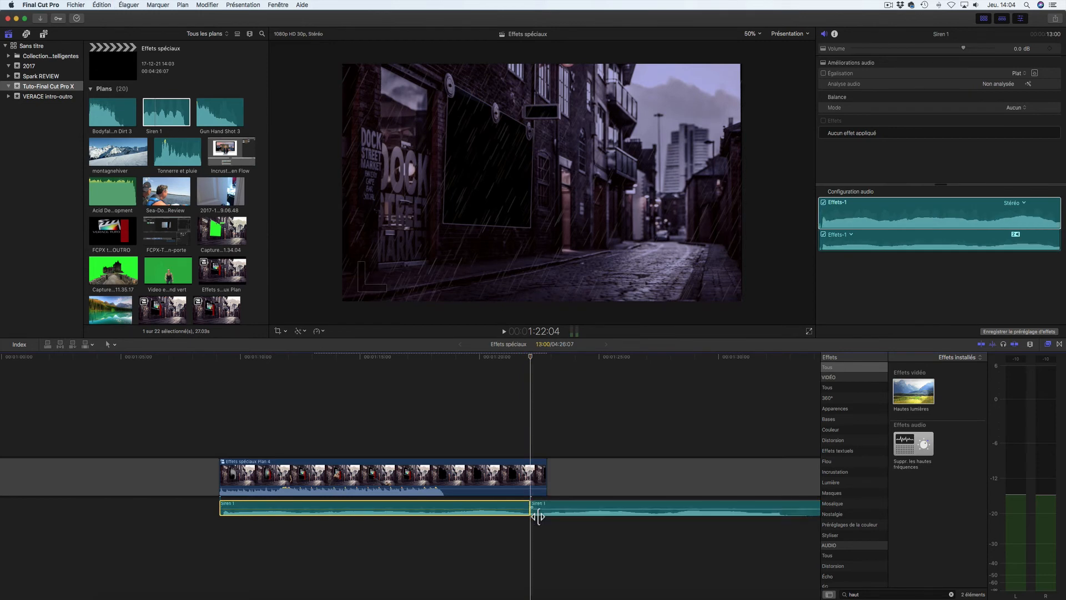
click(568, 505)
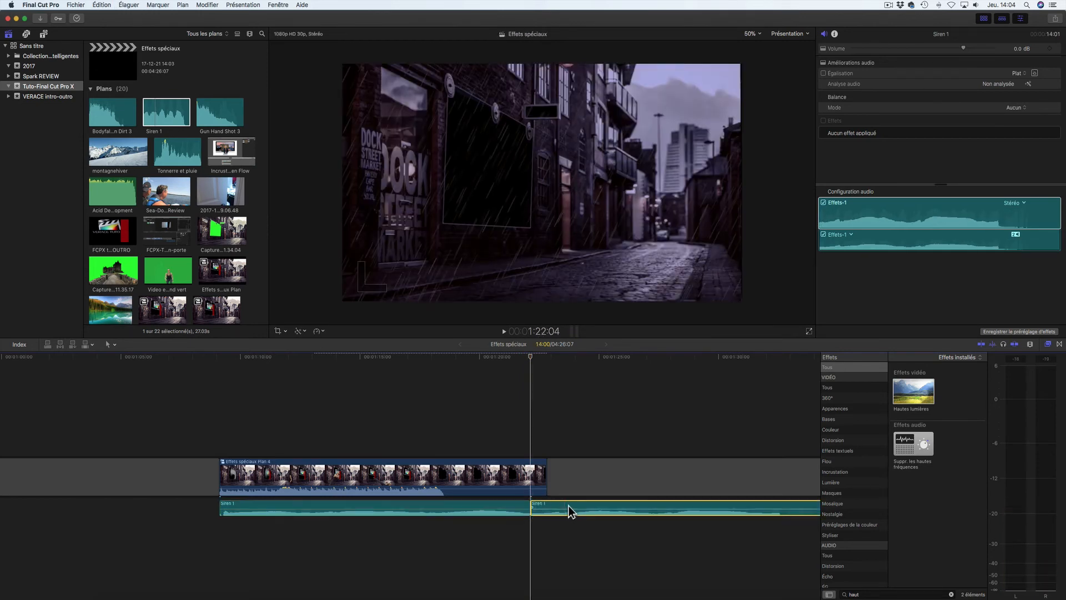
key(Delete)
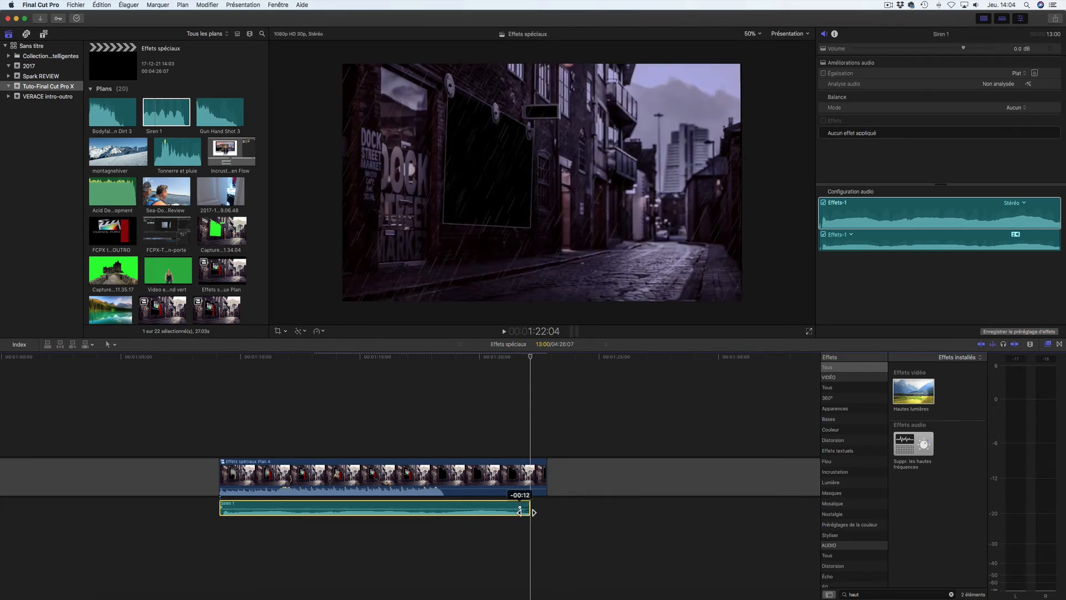
Place the "Gun Hand Shot 3" sound beneath the siren audio at the muzzle flash, at 1:14:28
click(358, 357)
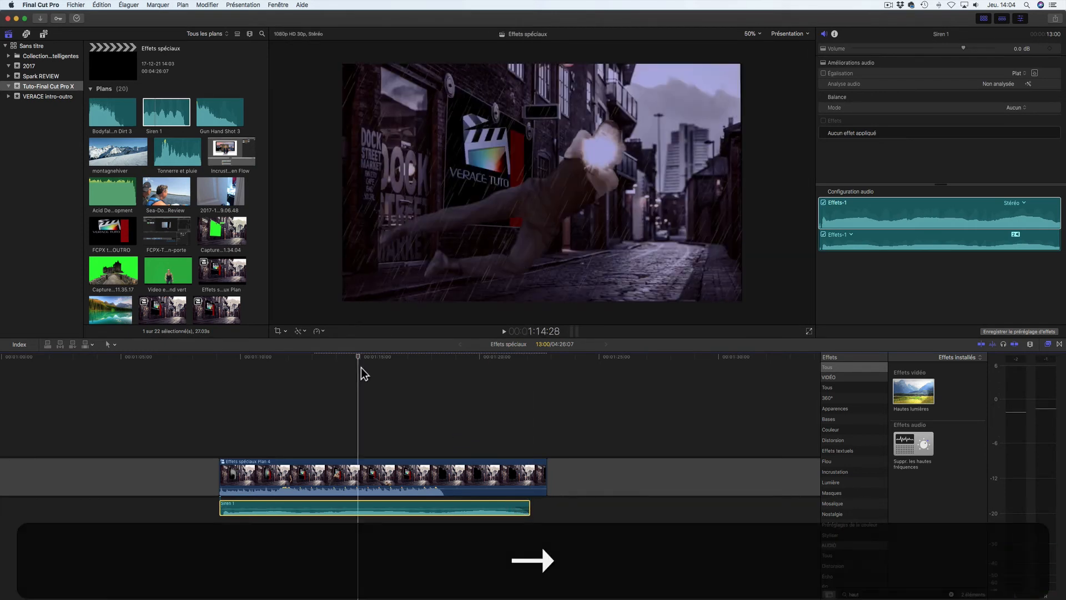
click(221, 113)
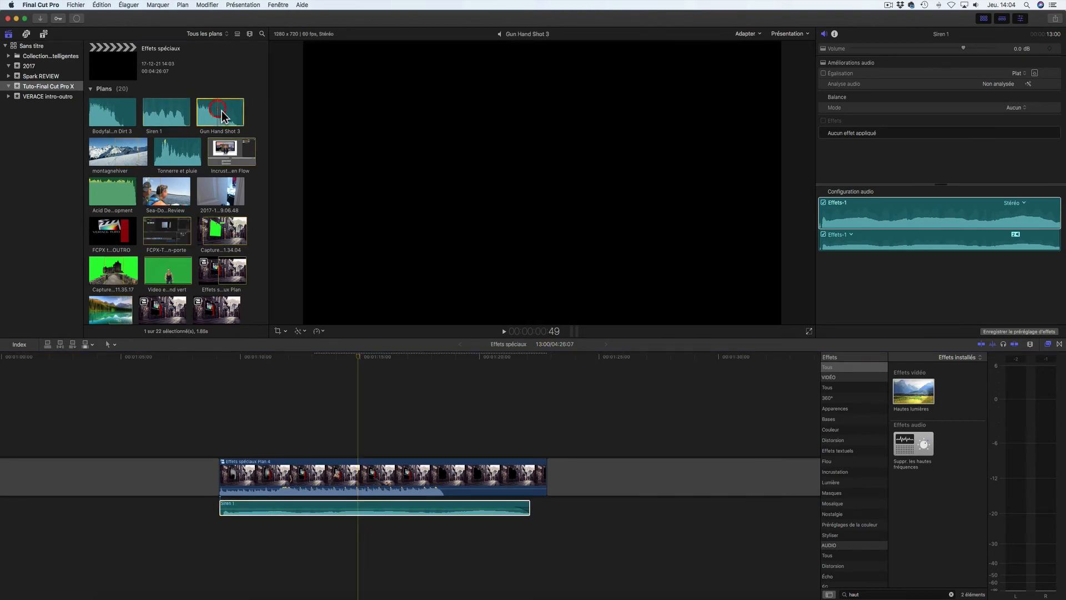
drag(222, 114, 359, 534)
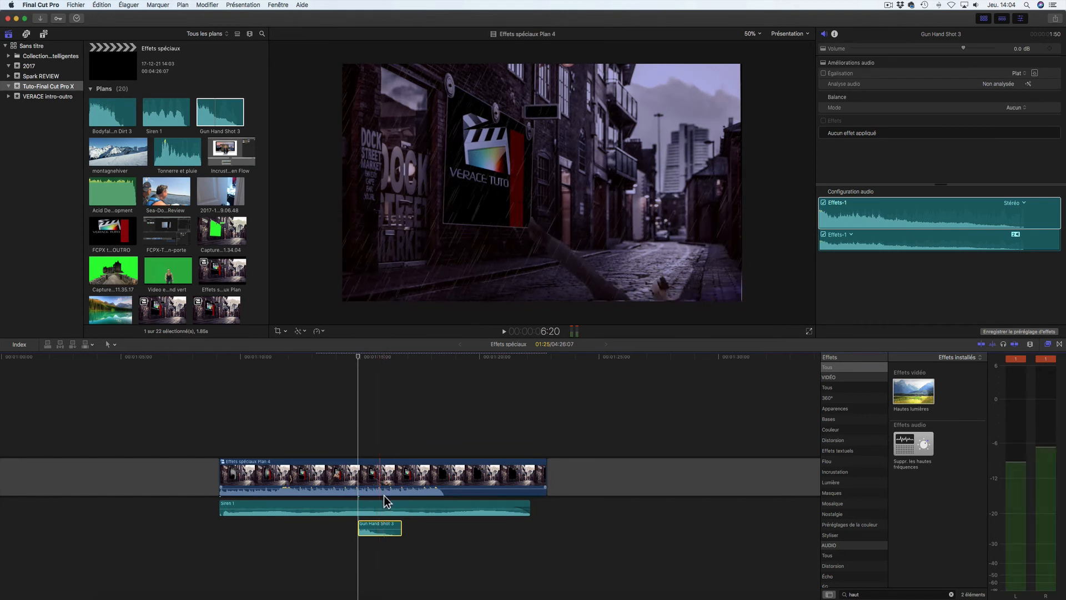
Duplicate the "Gun Hand Shot 3" sound at the second muzzle flash, at 1:15:09, and play the scene with both gunshots
key(super+c)
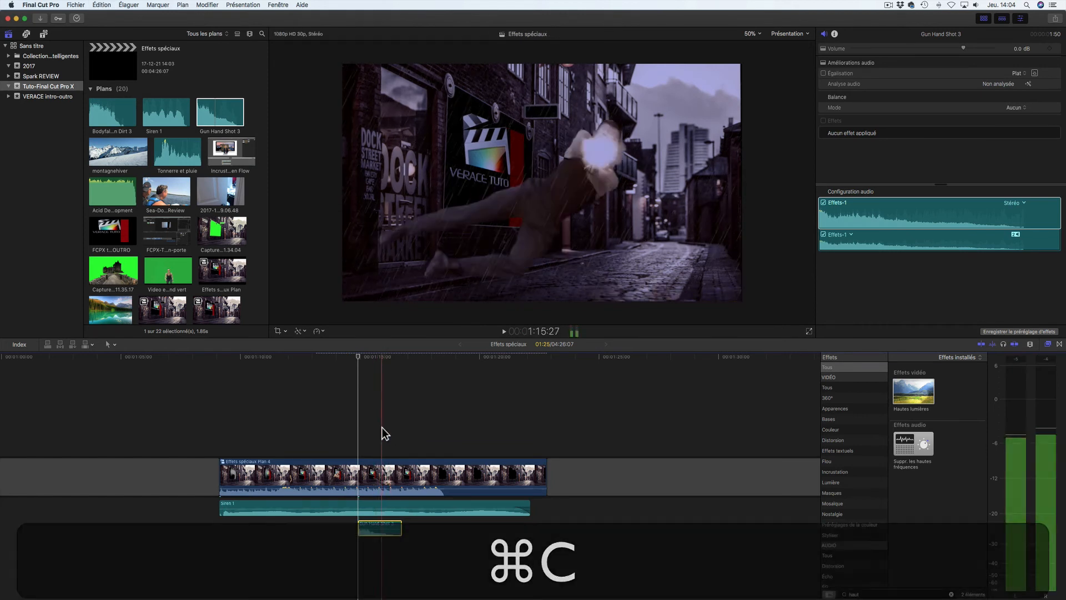
key(Left)
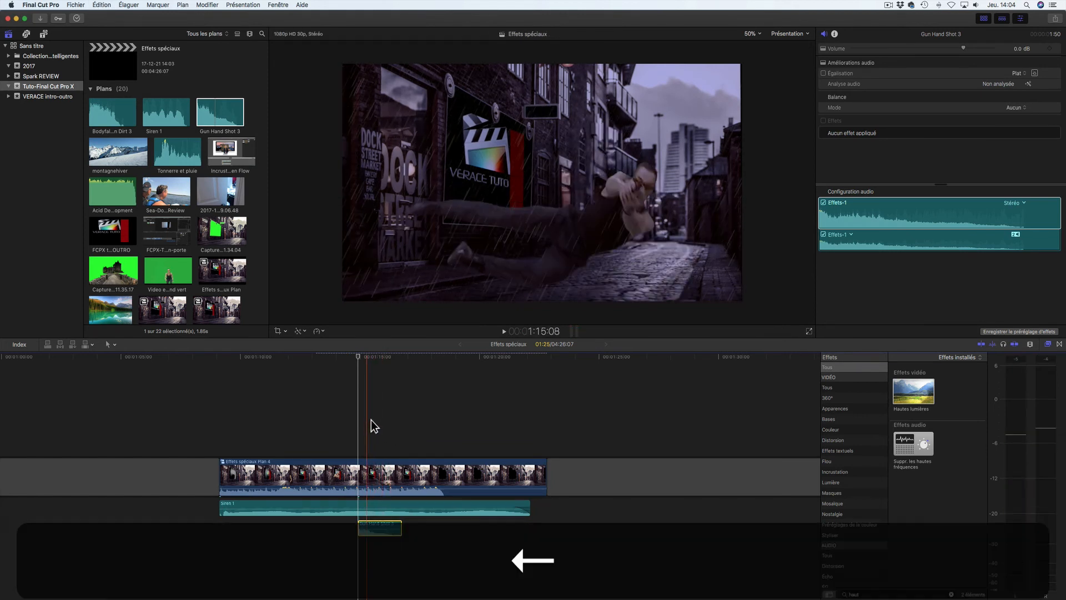
key(Right)
key(Left)
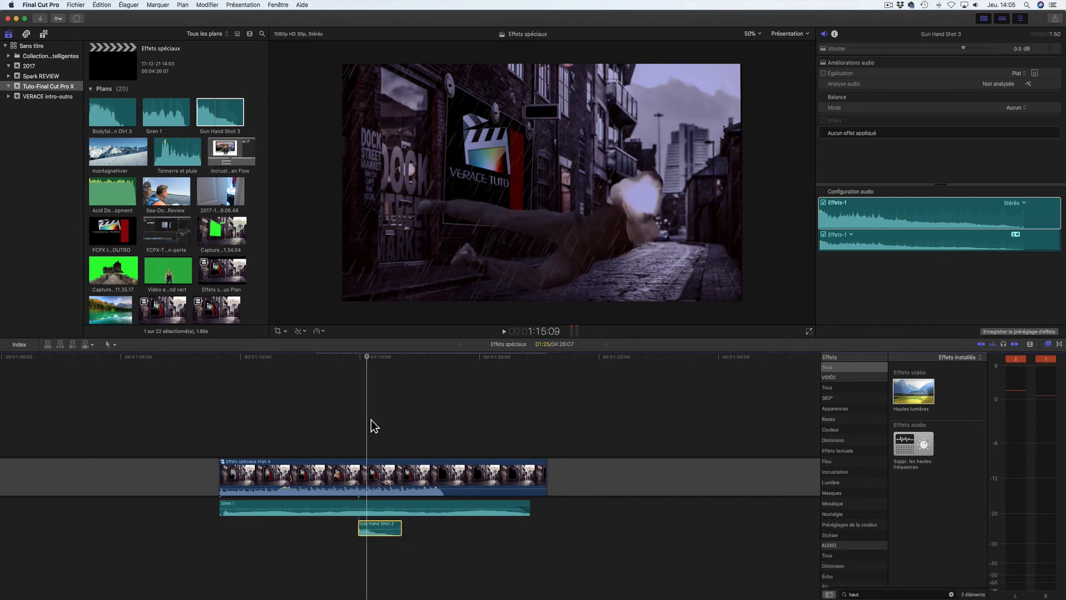
key(super)
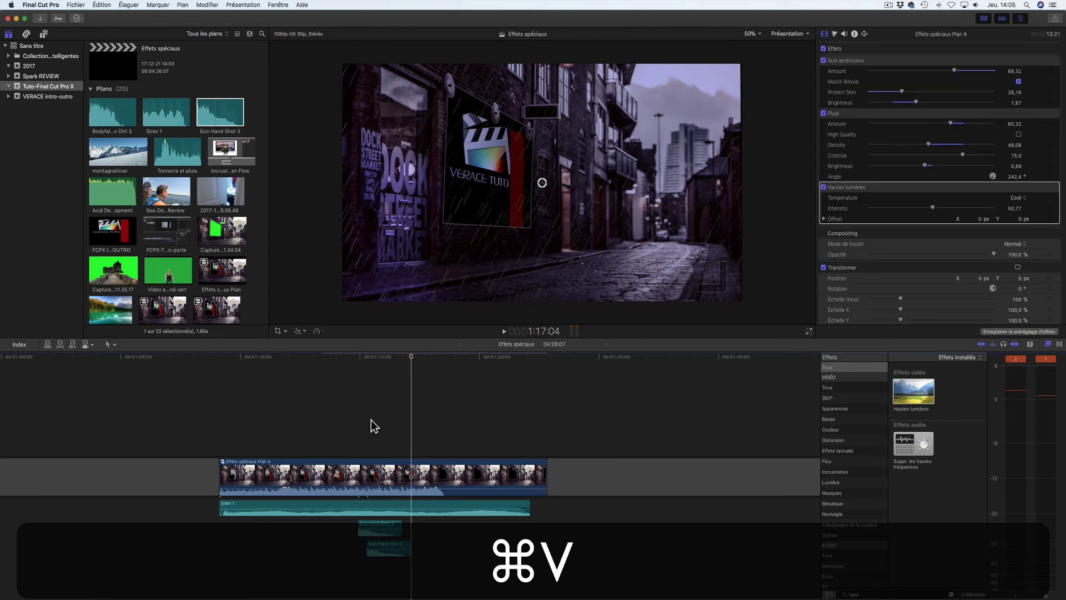
click(347, 377)
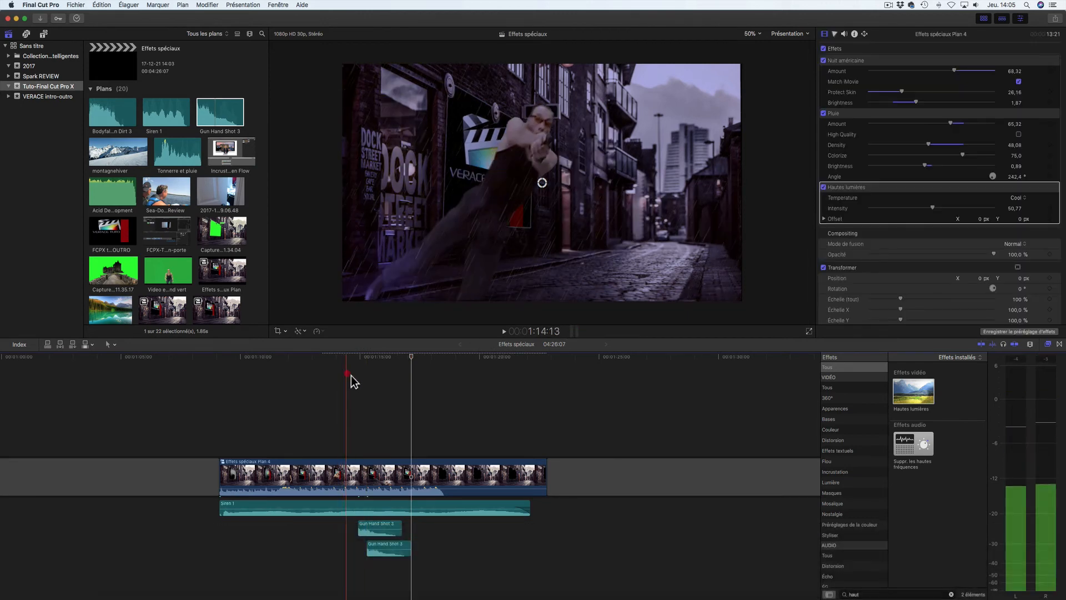
click(510, 336)
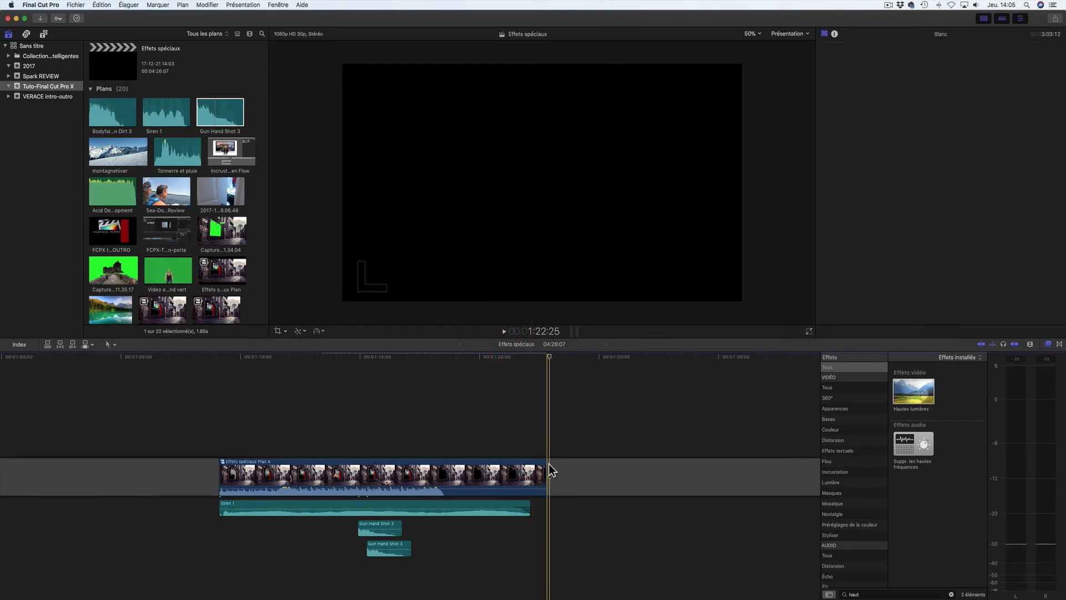
Trim the end of the "Effets spéciaux Plan 4" compound clip to match the end of the Siren 1 audio
drag(549, 472, 530, 472)
click(468, 371)
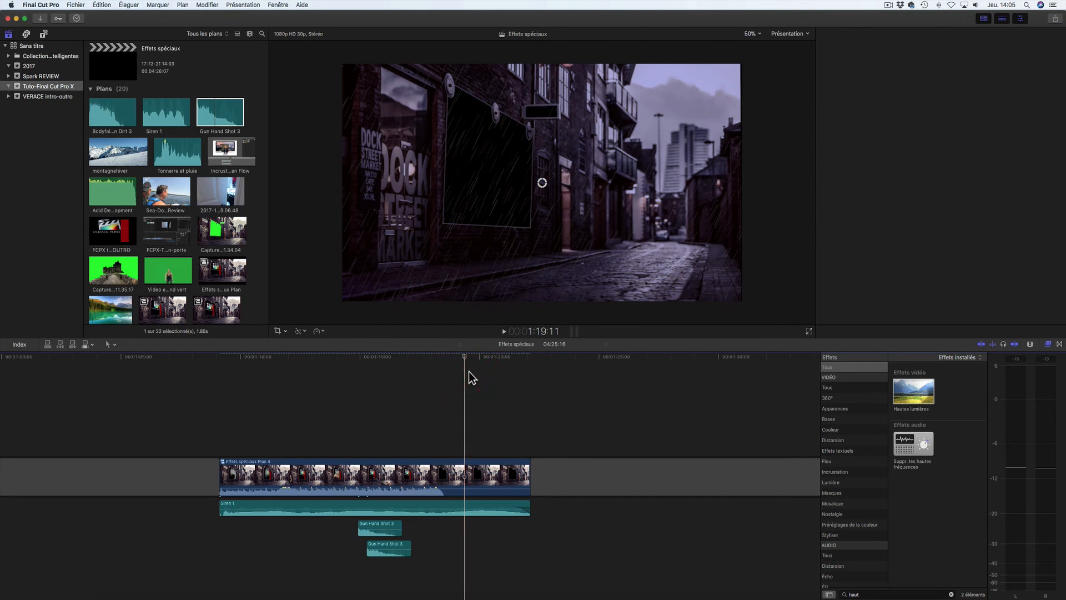
key(super+4)
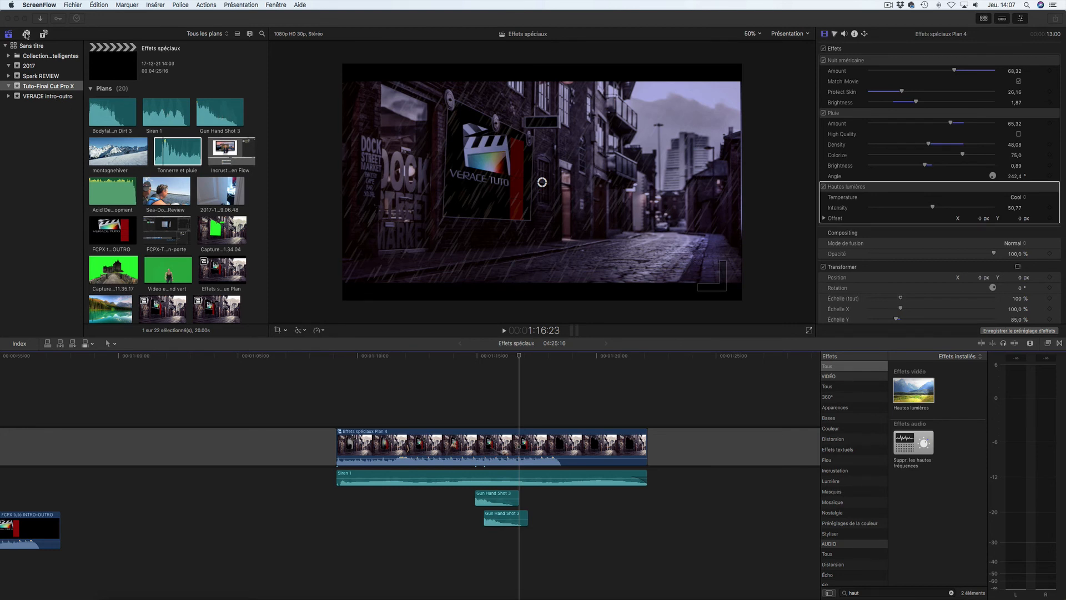
Search the sound effects for "tonn" and add "Tonnerre et pluie" beneath the siren audio, aligned with the compound clip's start
click(43, 35)
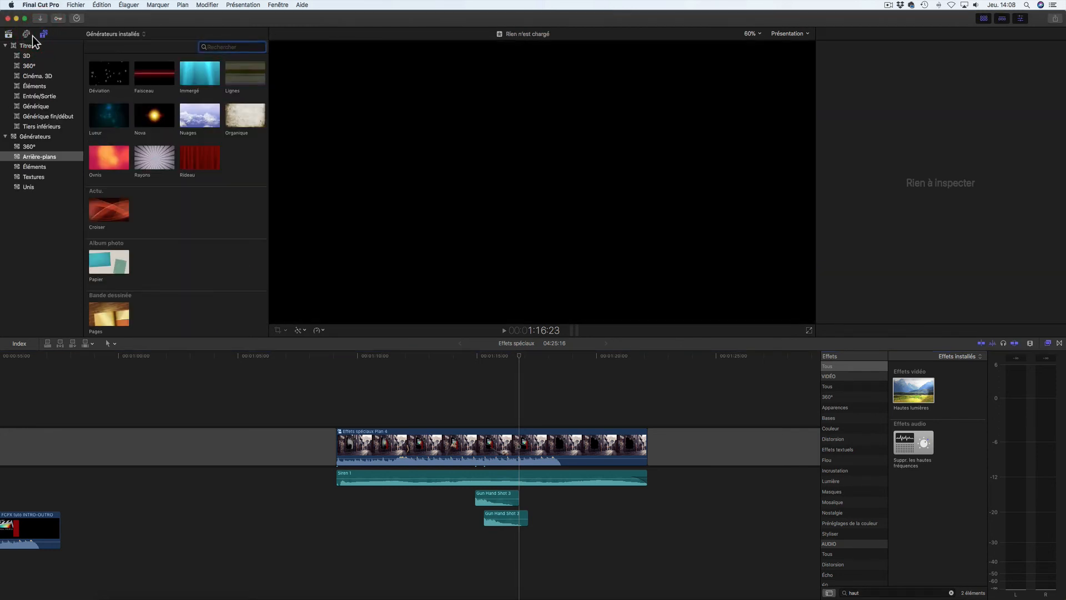
click(32, 36)
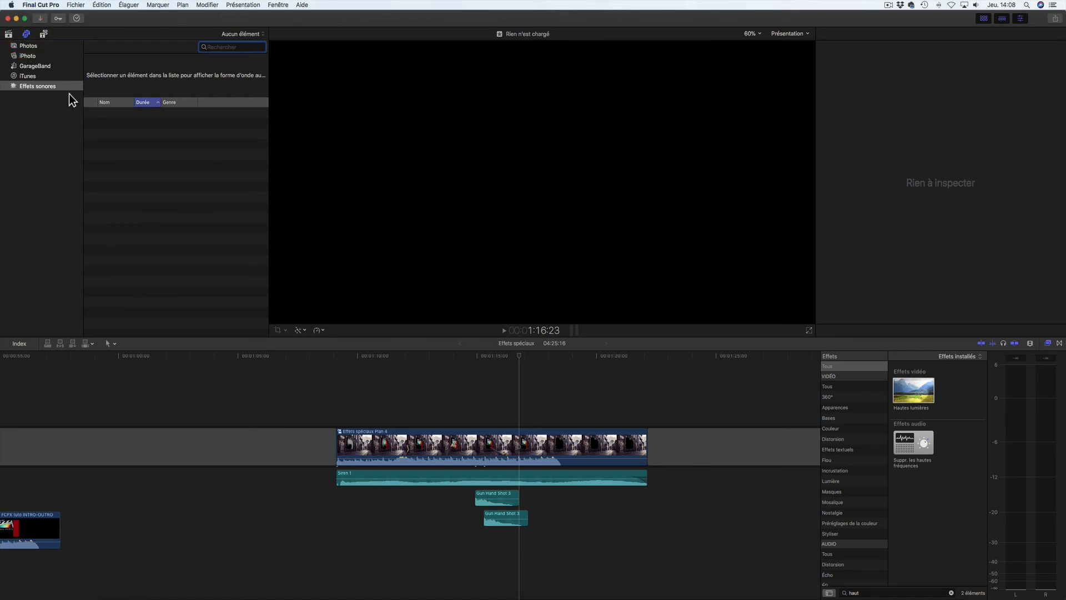
text(toner)
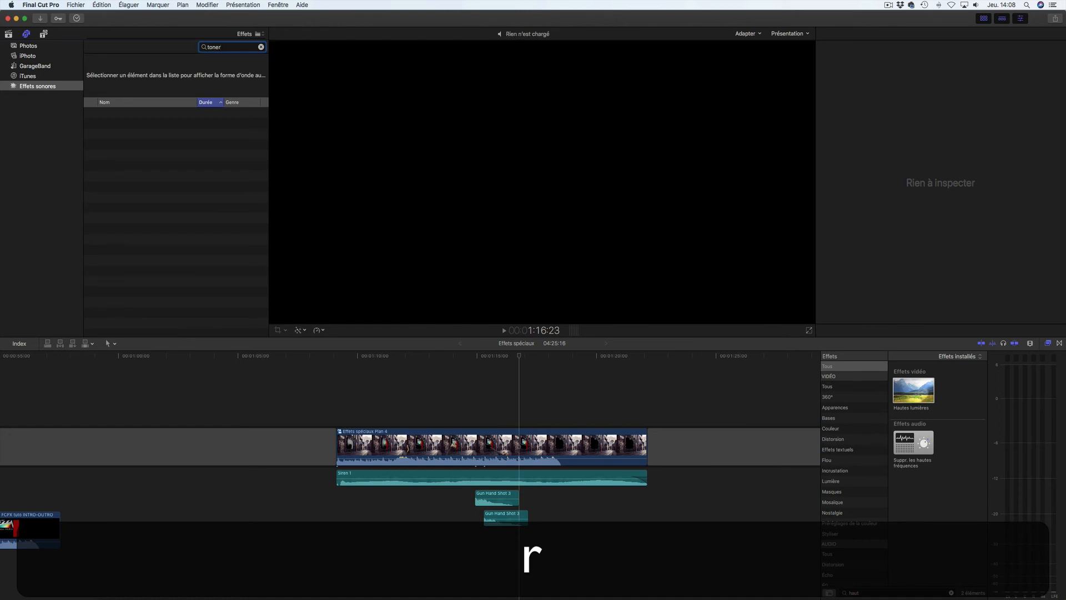
key(BackSpace)
key(BackSpace)
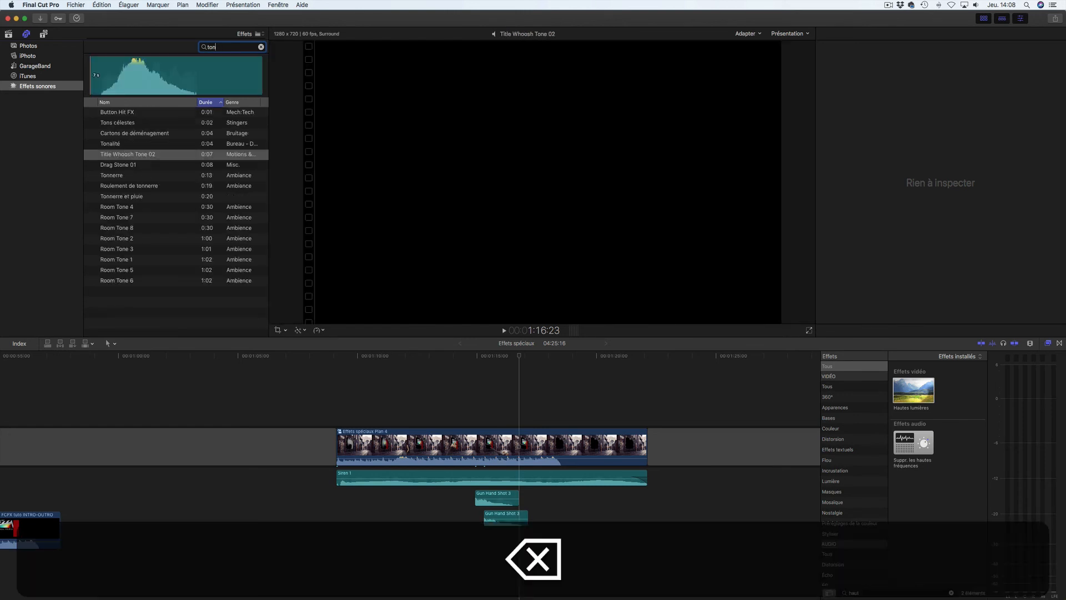
text(n)
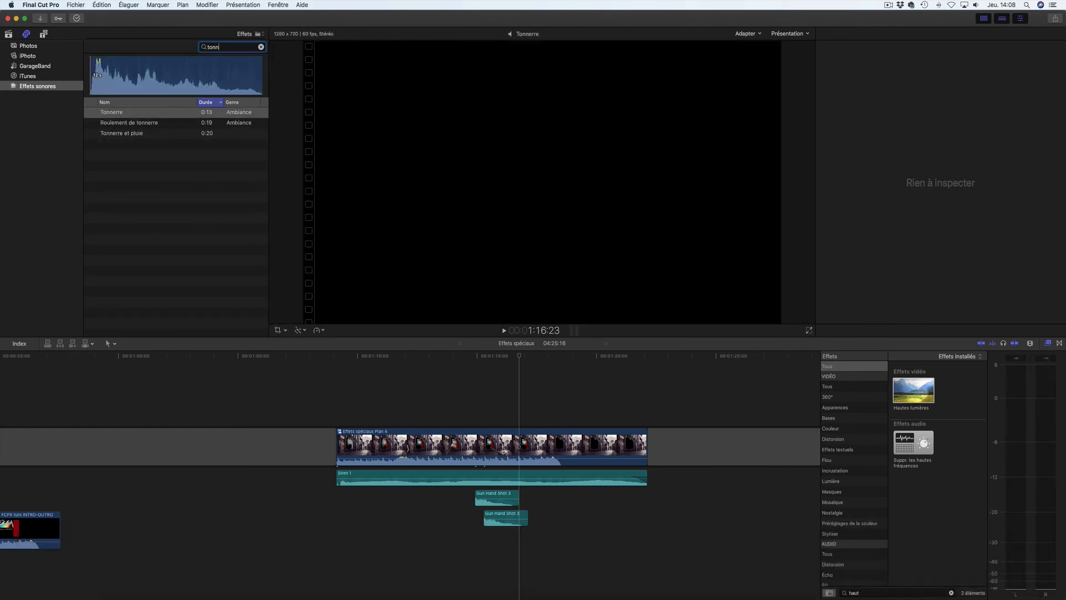
click(129, 136)
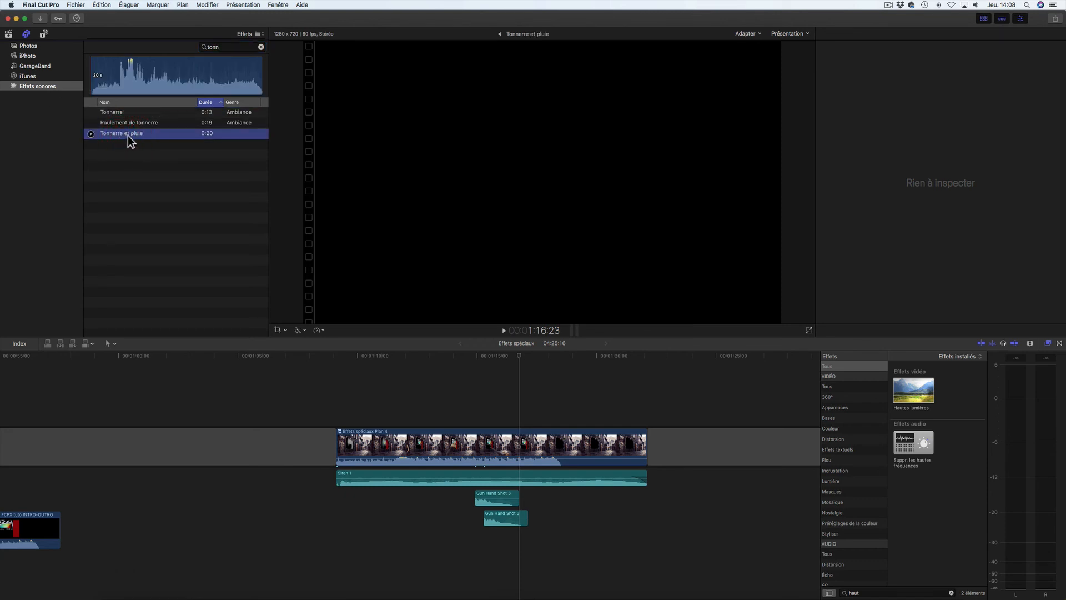
drag(315, 333, 340, 498)
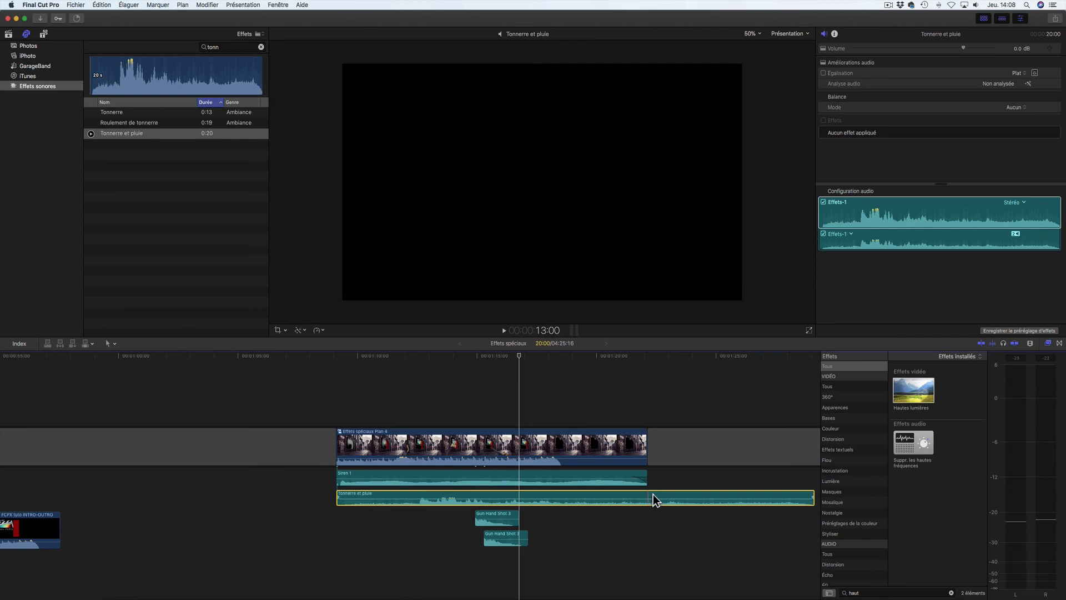
Split the "Tonnerre et pluie" audio at 1:22:04 and delete the part after the cut
click(654, 358)
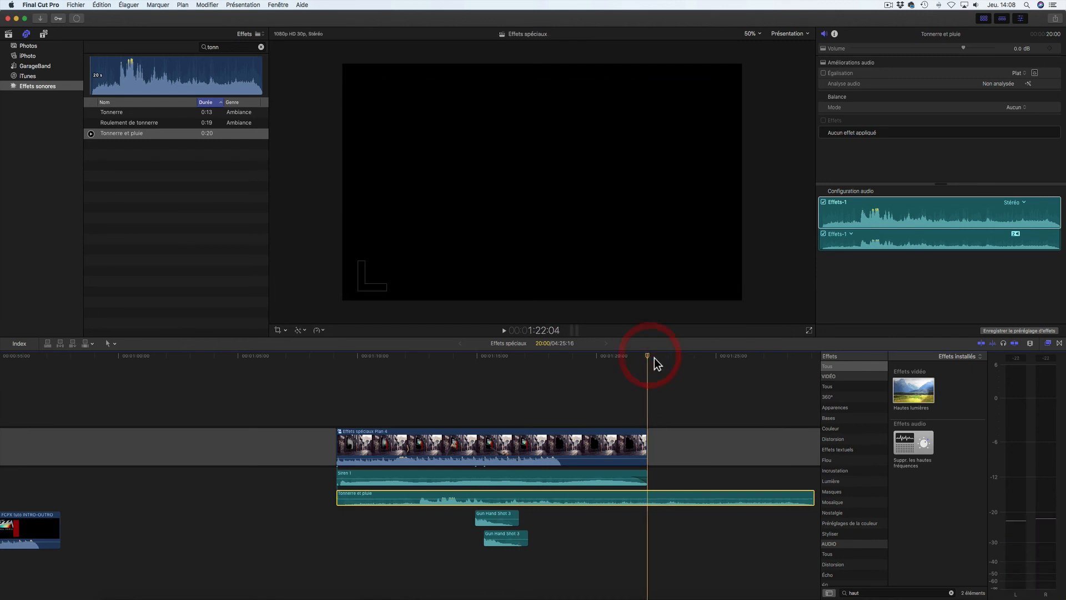
key(super+b)
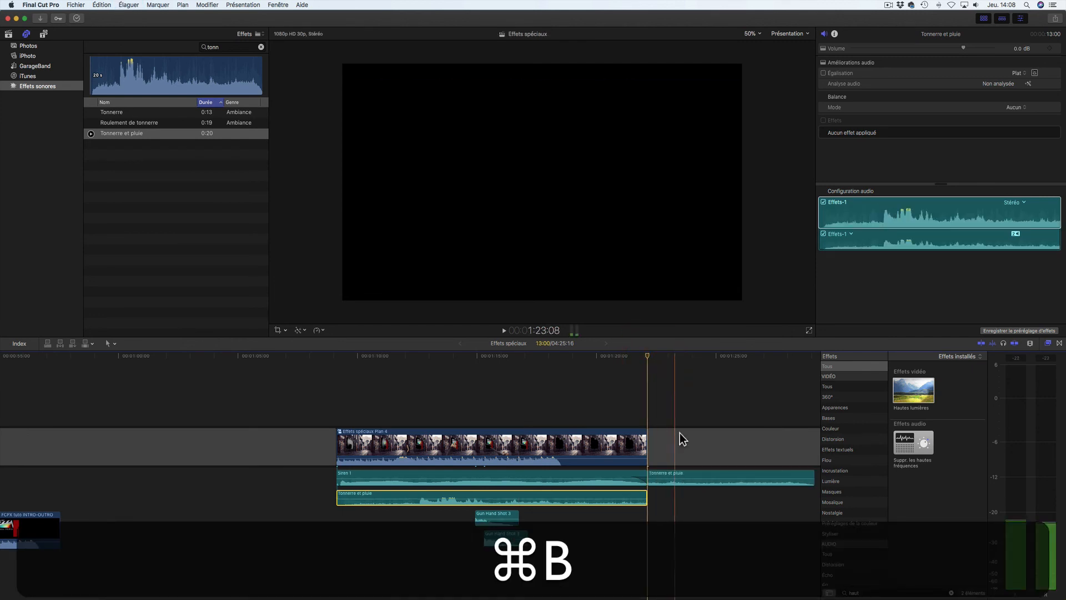
click(689, 476)
key(Delete)
Add a short fade-out at the end of the "Tonnerre et pluie" audio
key(super+equal)
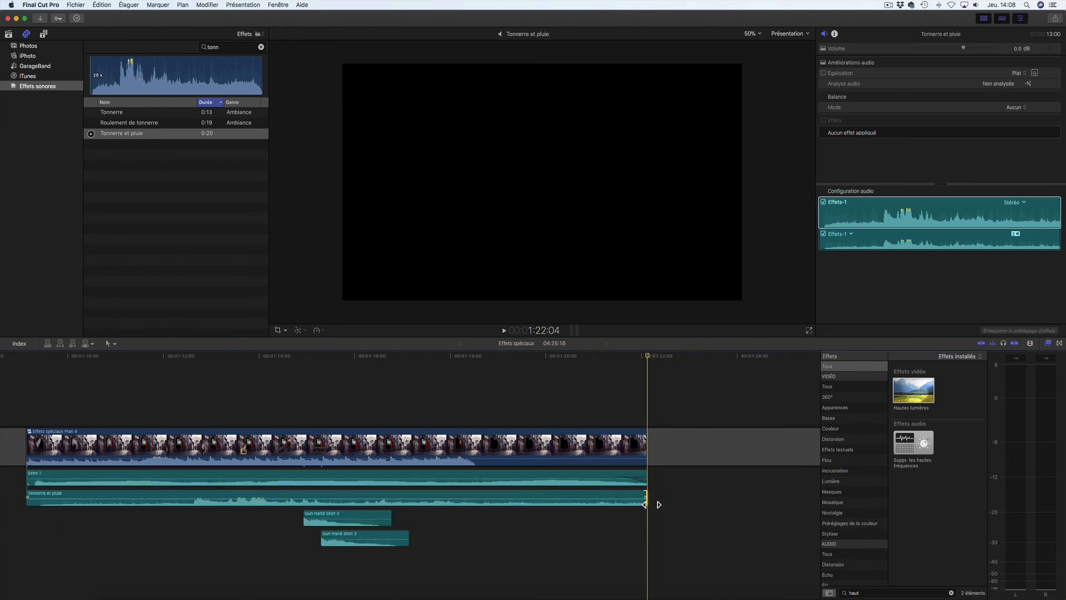
drag(651, 504, 626, 501)
scroll(589, 458, left, 3)
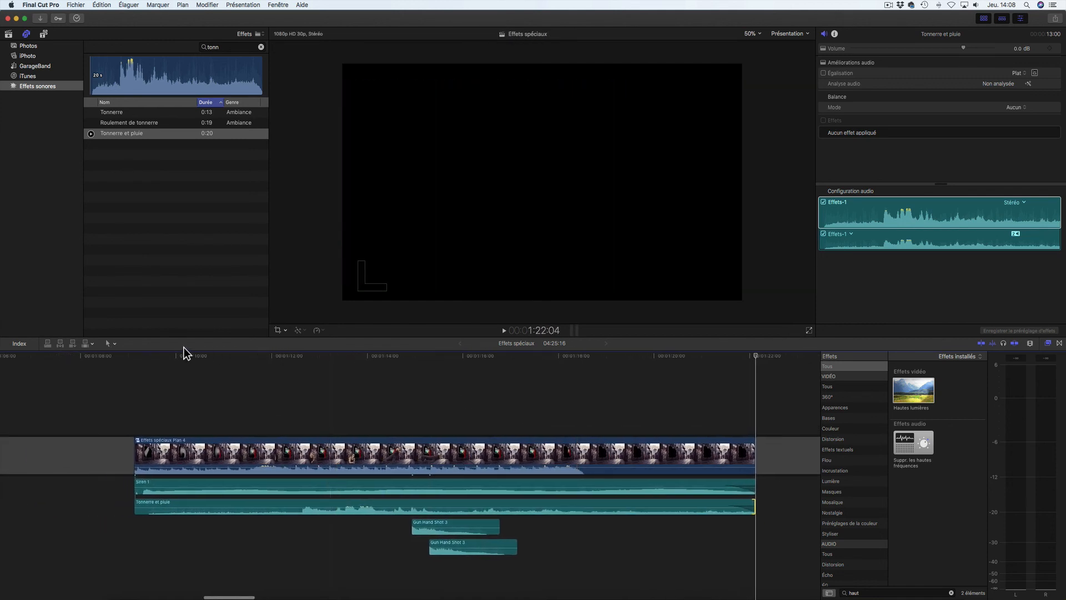
Play the finished scene full screen from the compound clip's start at 1:09:04
click(137, 355)
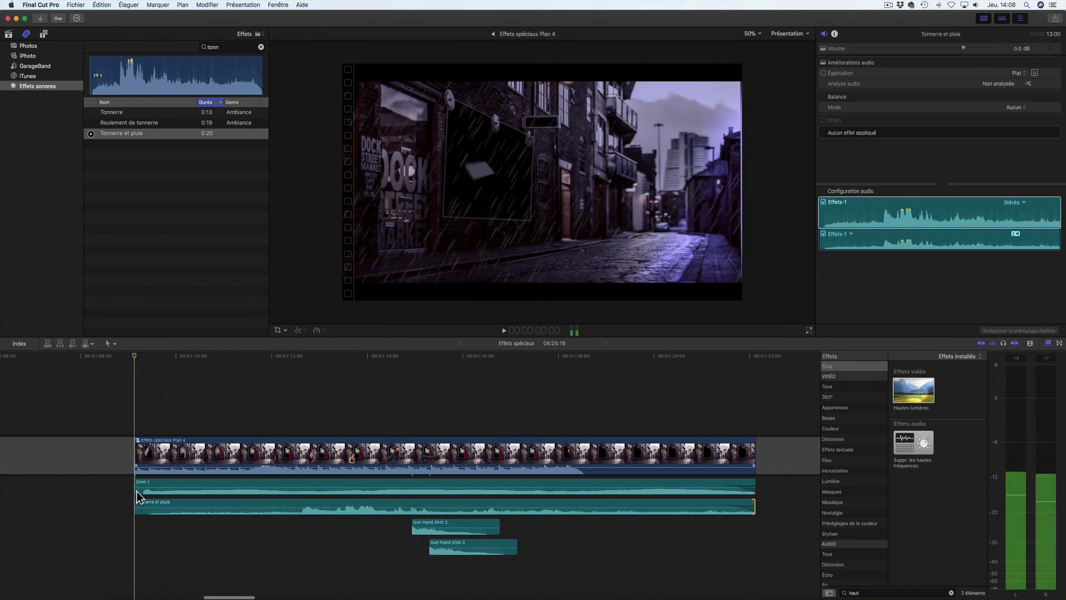
click(151, 504)
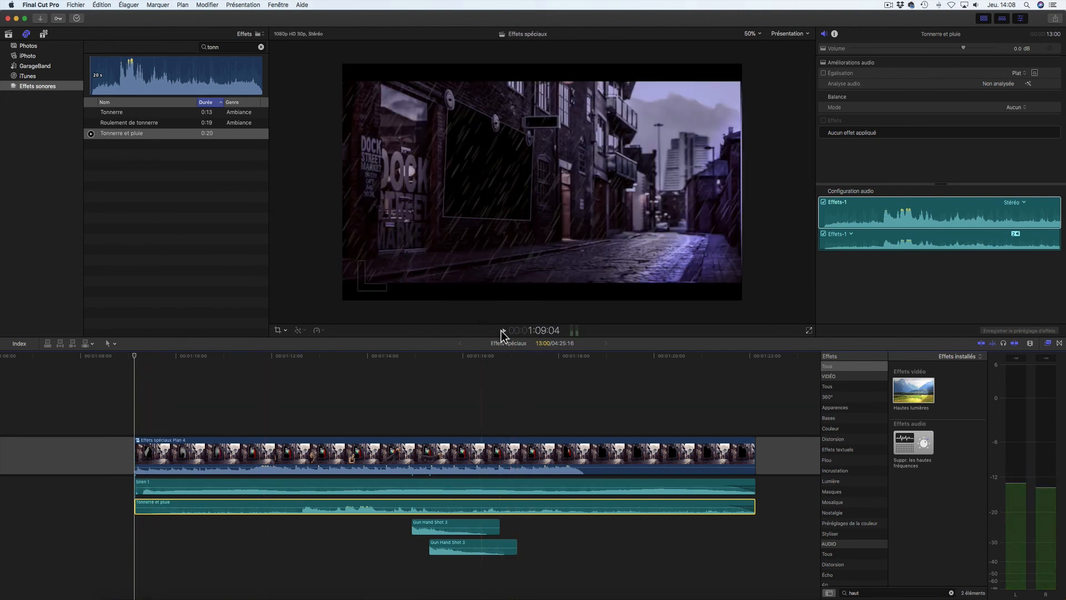
click(809, 329)
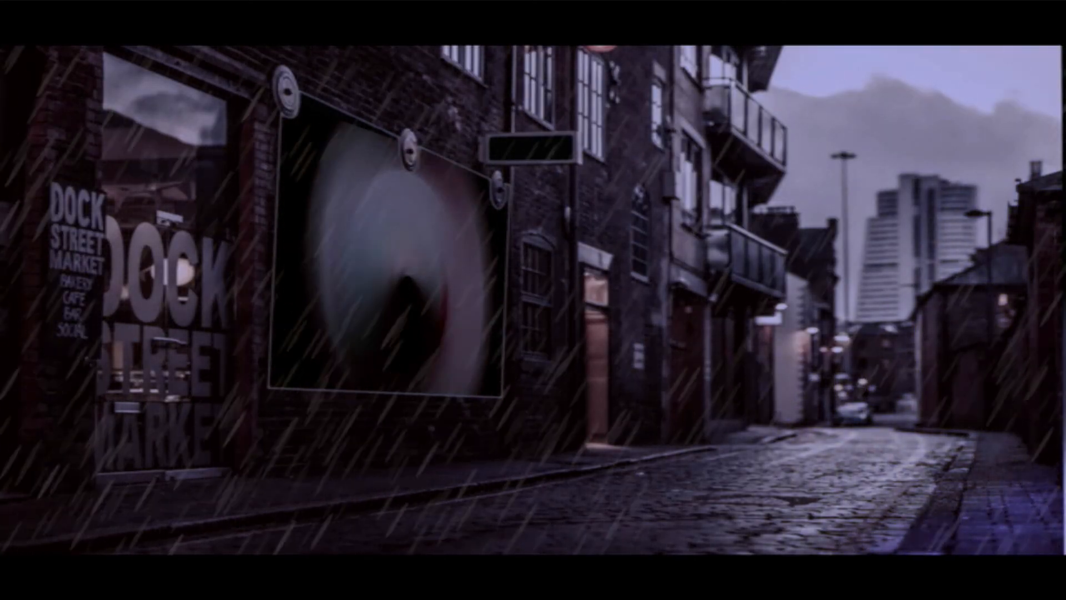